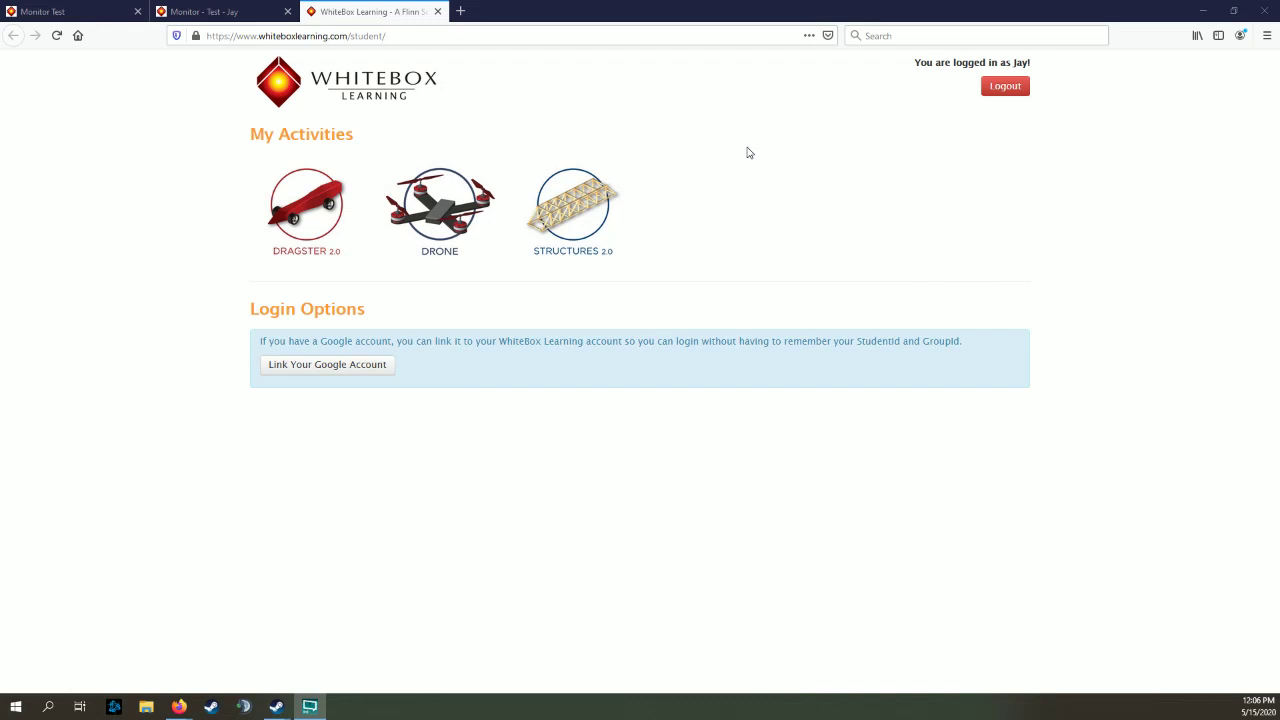
# Launch Dragster 2.0 from the My Activities list.
pyautogui.click(298, 226)
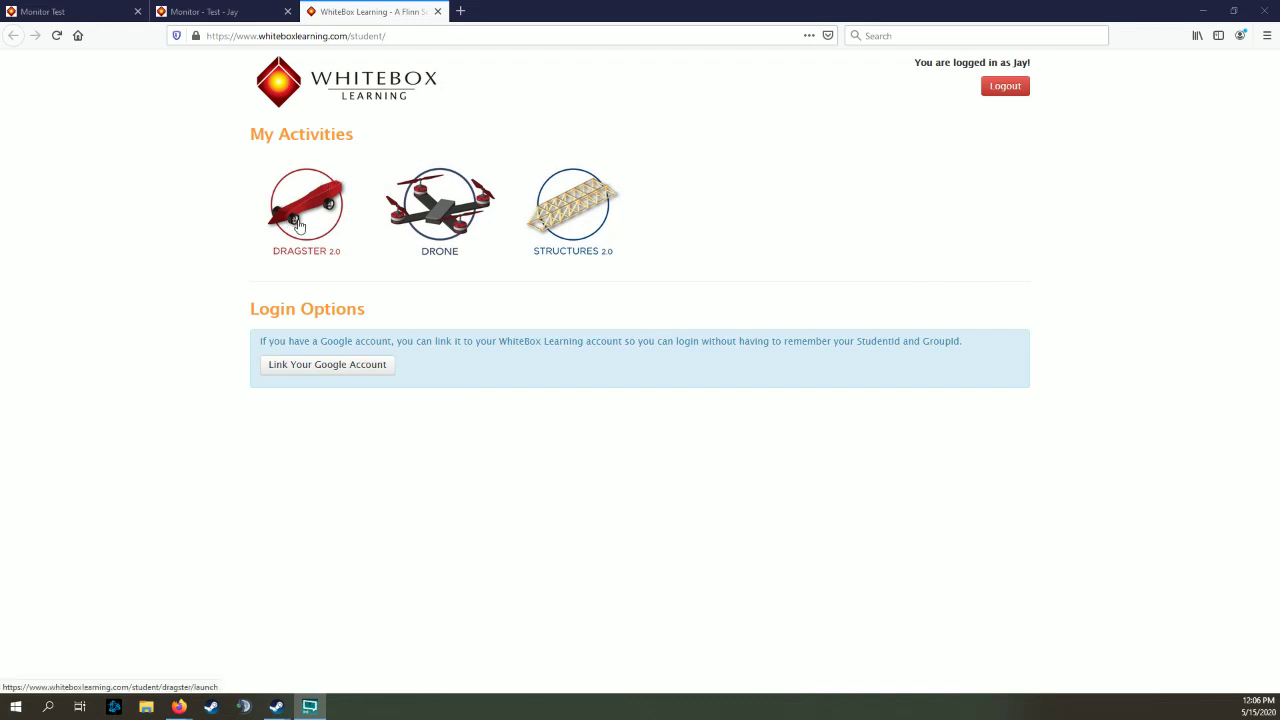
# Load the Engineering view and display the refined solid dragster body in 3D.
pyautogui.click(800, 362)
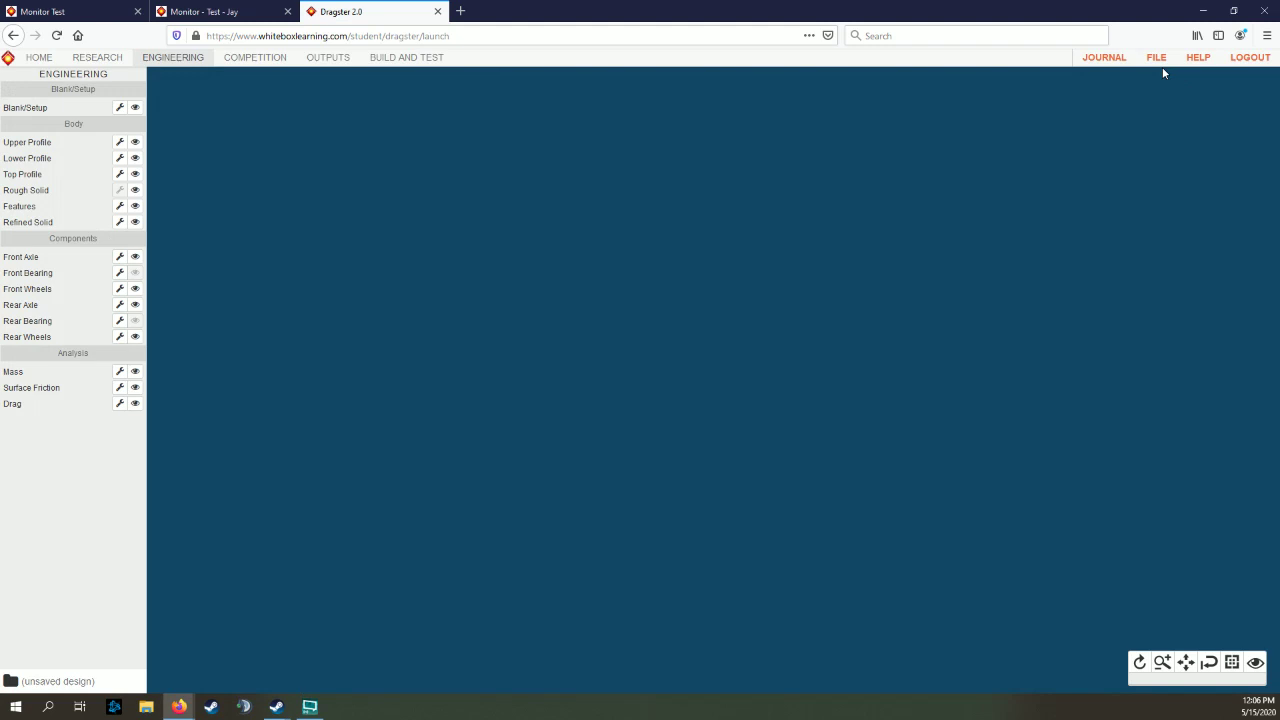
pyautogui.click(135, 222)
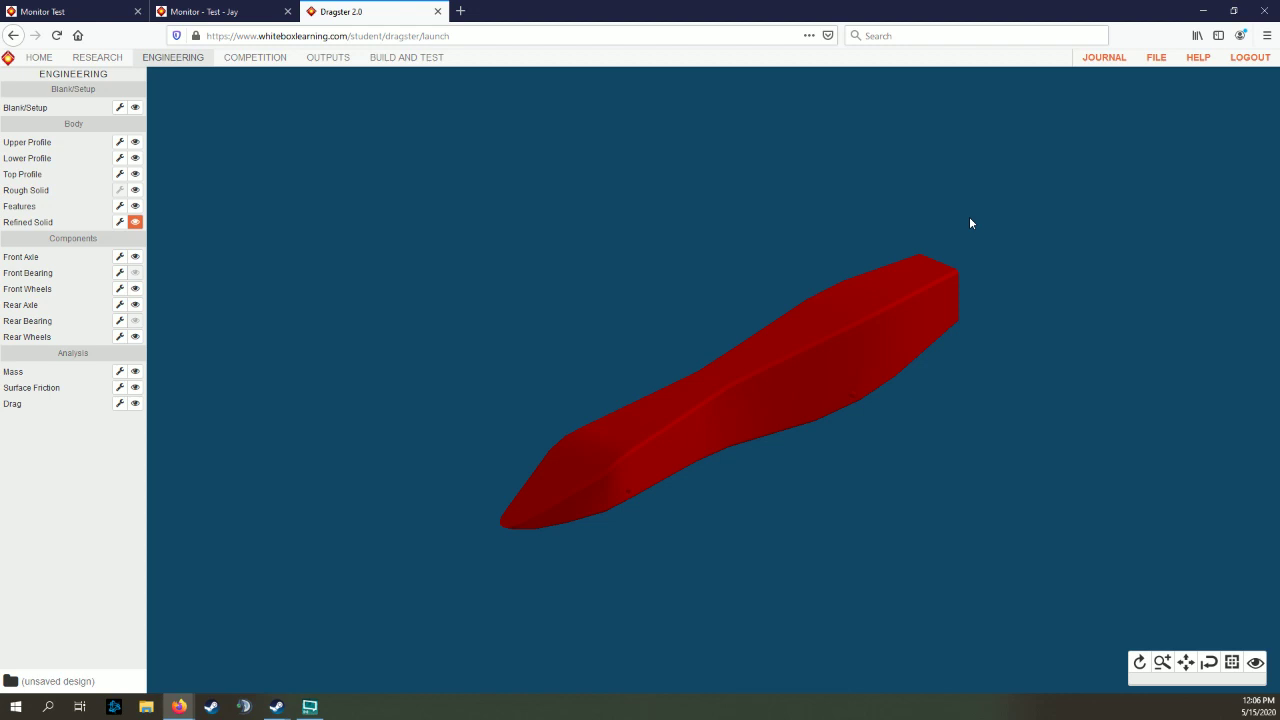
# Choose New From Existing Concept and pick KAZOO as the base design.
pyautogui.click(1157, 68)
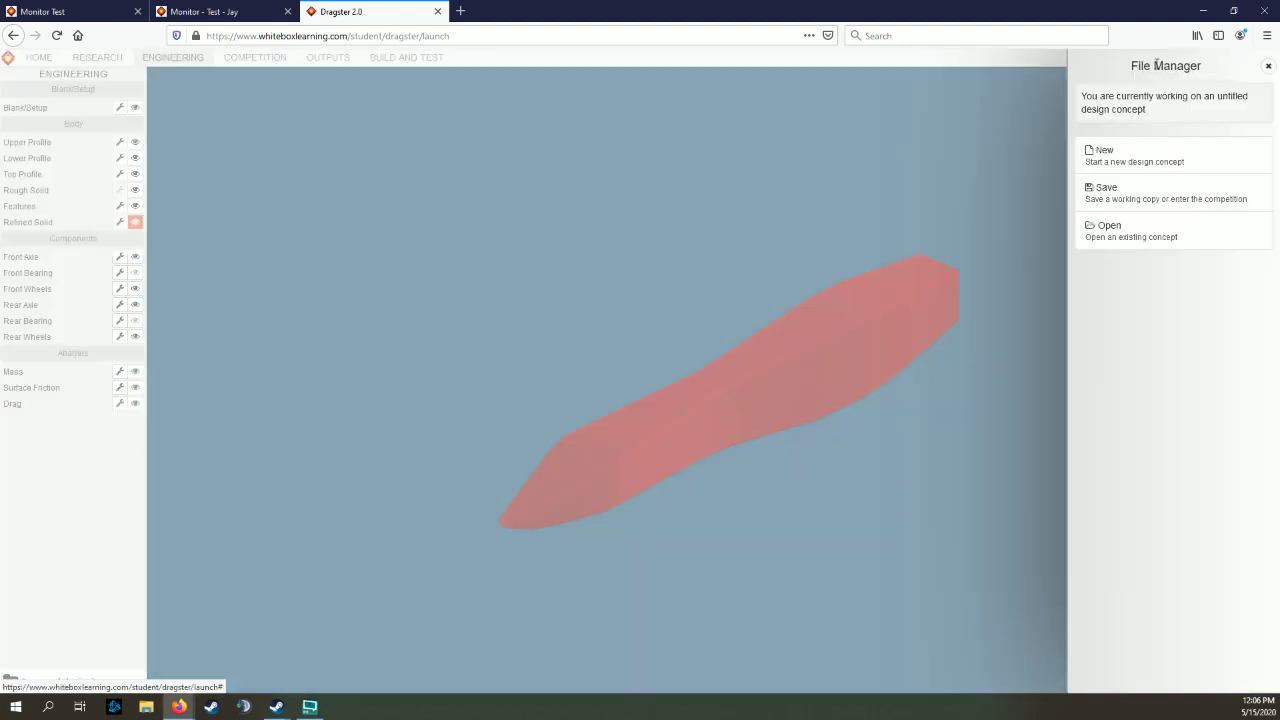
pyautogui.click(1145, 175)
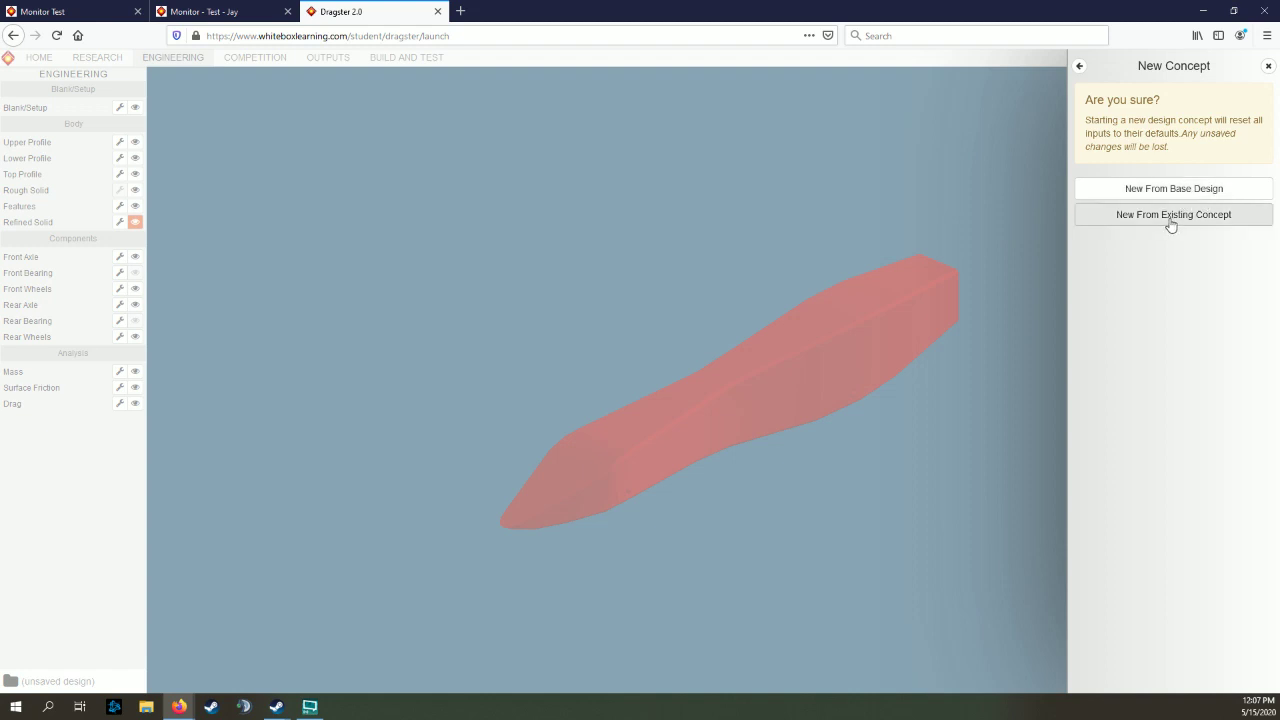
pyautogui.click(1170, 222)
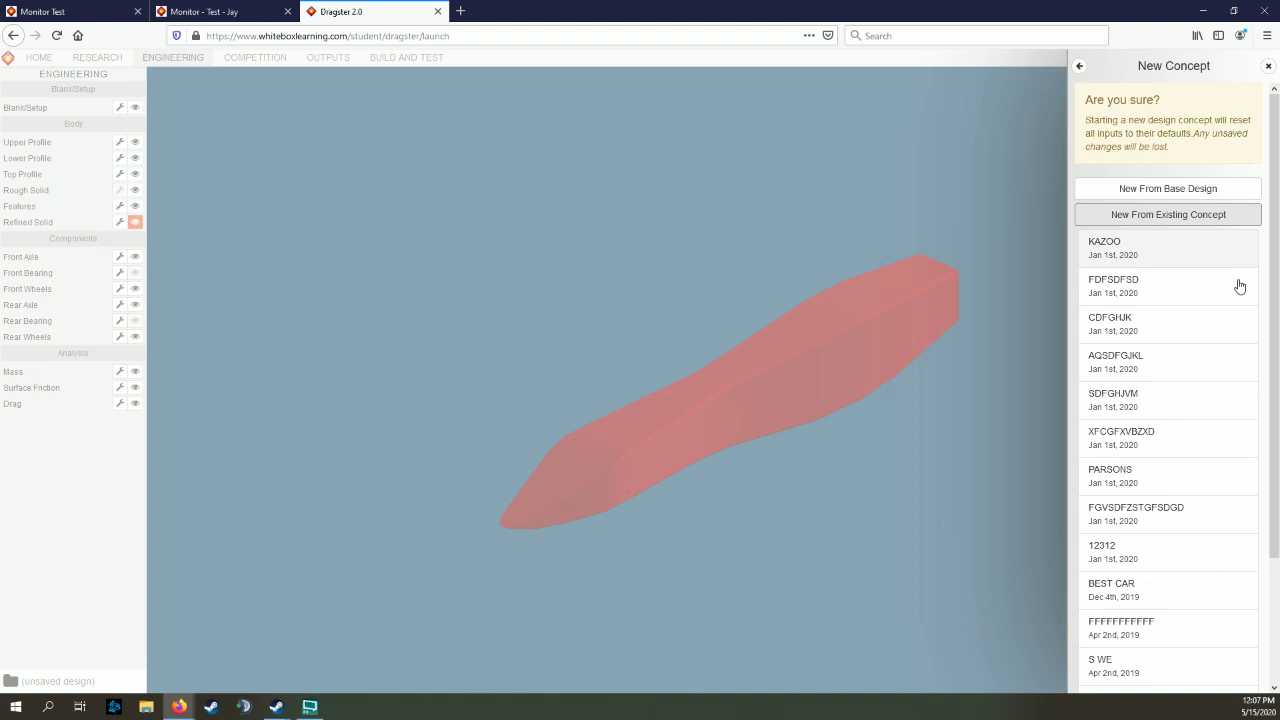
pyautogui.scroll(-1, 1250, 330)
pyautogui.scroll(-2, 1252, 340)
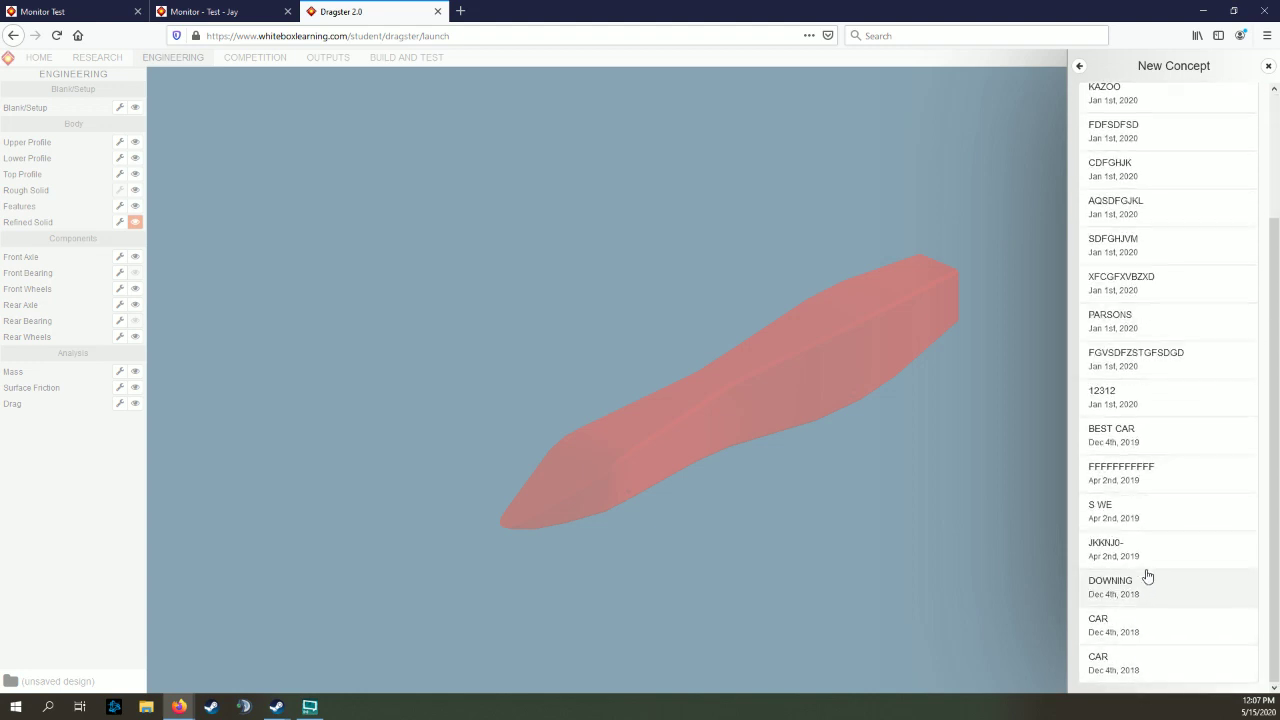
pyautogui.scroll(1, 1162, 440)
pyautogui.scroll(2, 1158, 300)
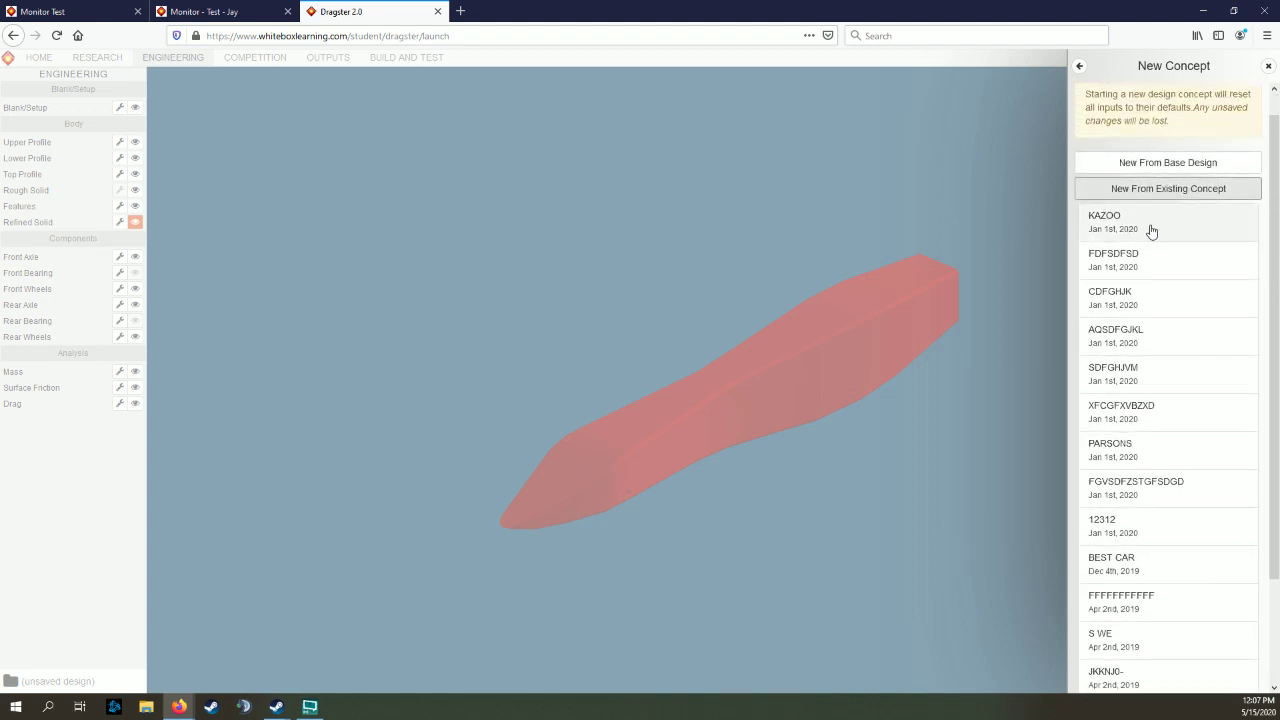
pyautogui.scroll(1, 1154, 245)
pyautogui.scroll(-3, 1145, 400)
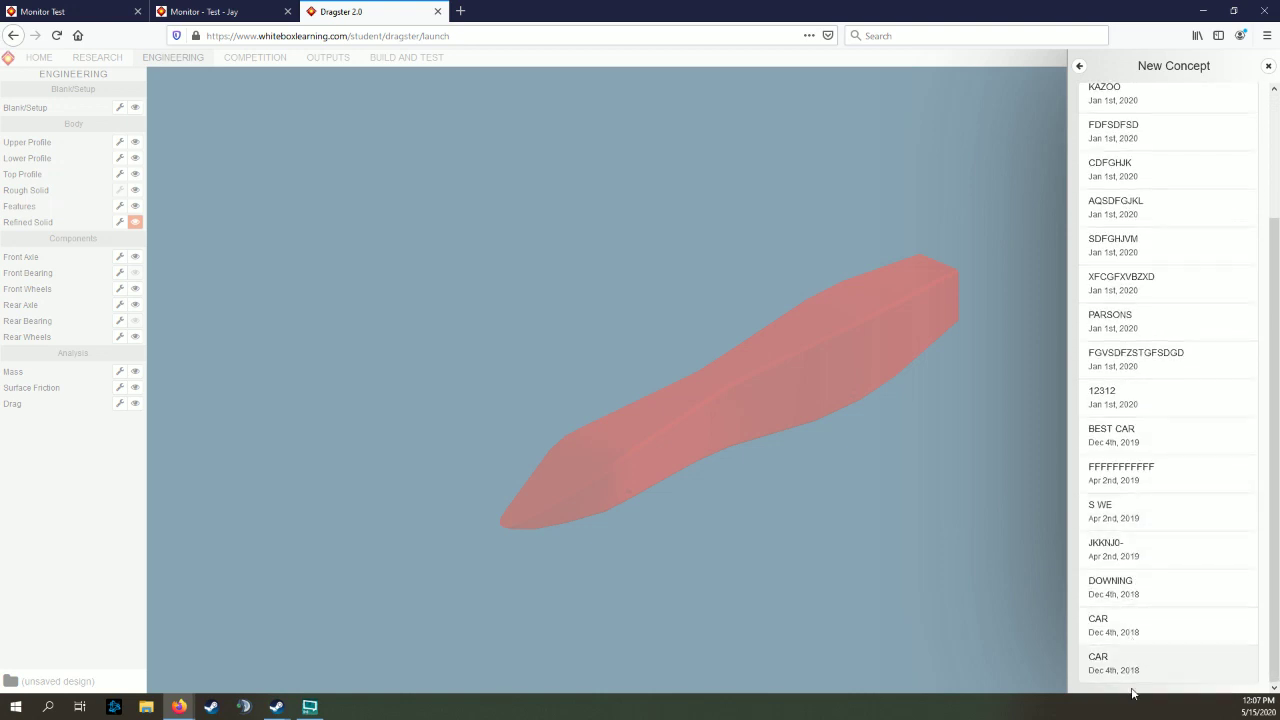
pyautogui.scroll(3, 1148, 400)
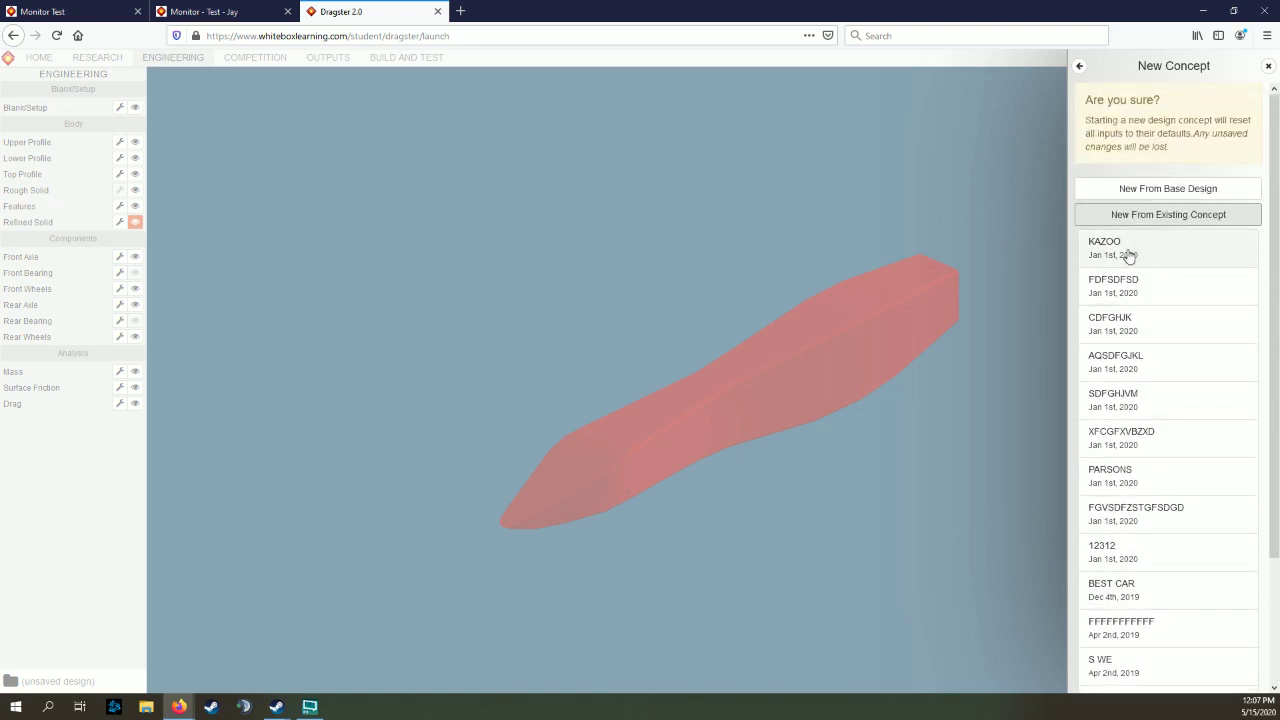
pyautogui.click(1166, 252)
# Name the new concept 'Kazoo 2' and start it from KAZOO.
pyautogui.click(1148, 257)
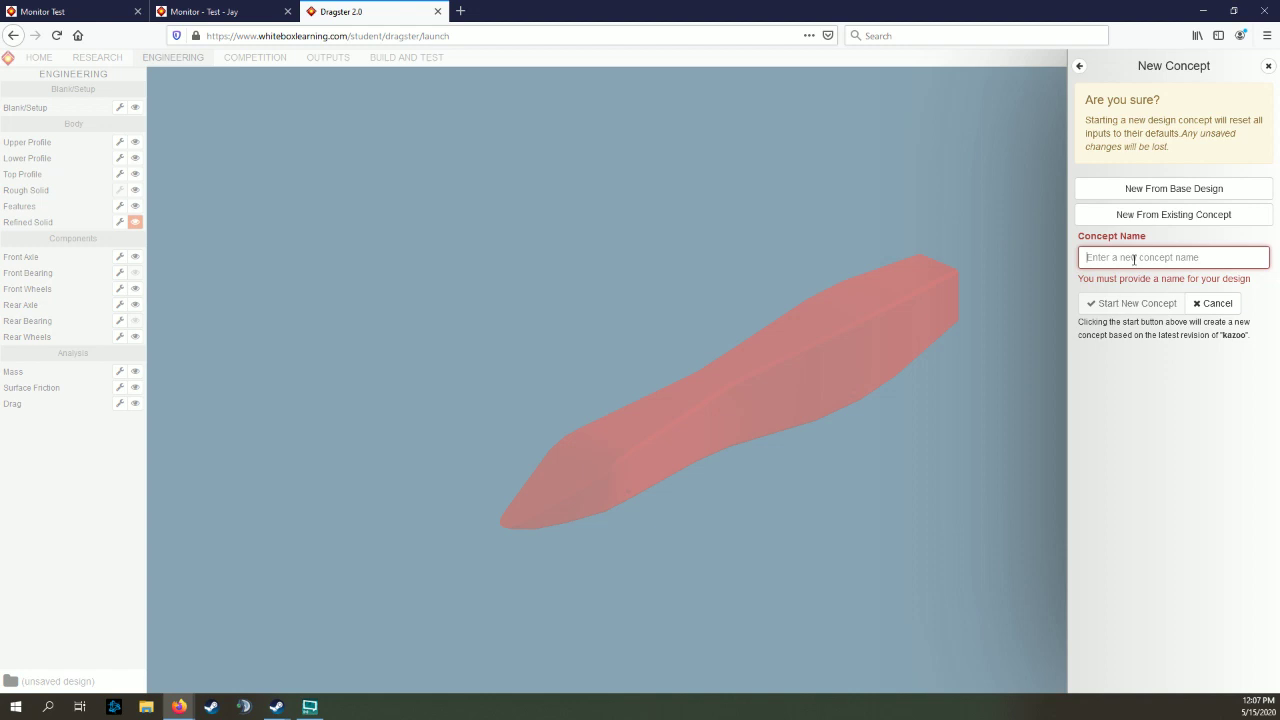
pyautogui.write('Kaz')
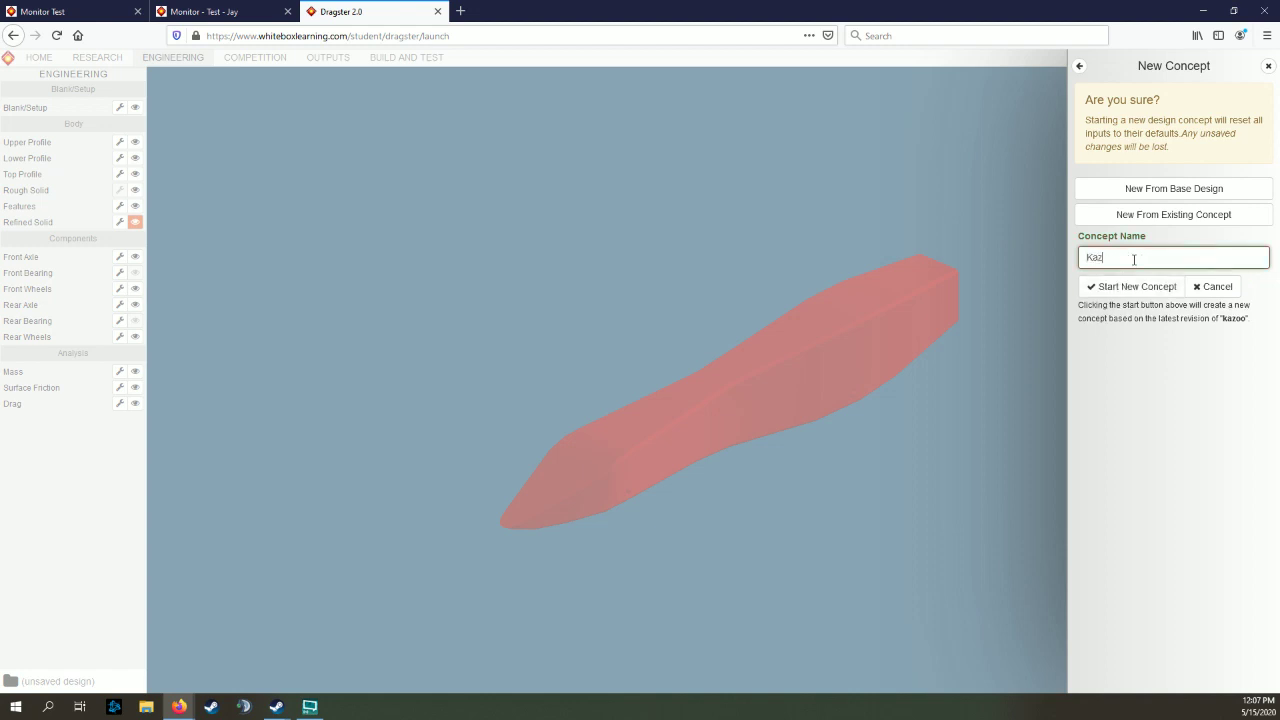
pyautogui.write('oo 2')
pyautogui.click(1132, 292)
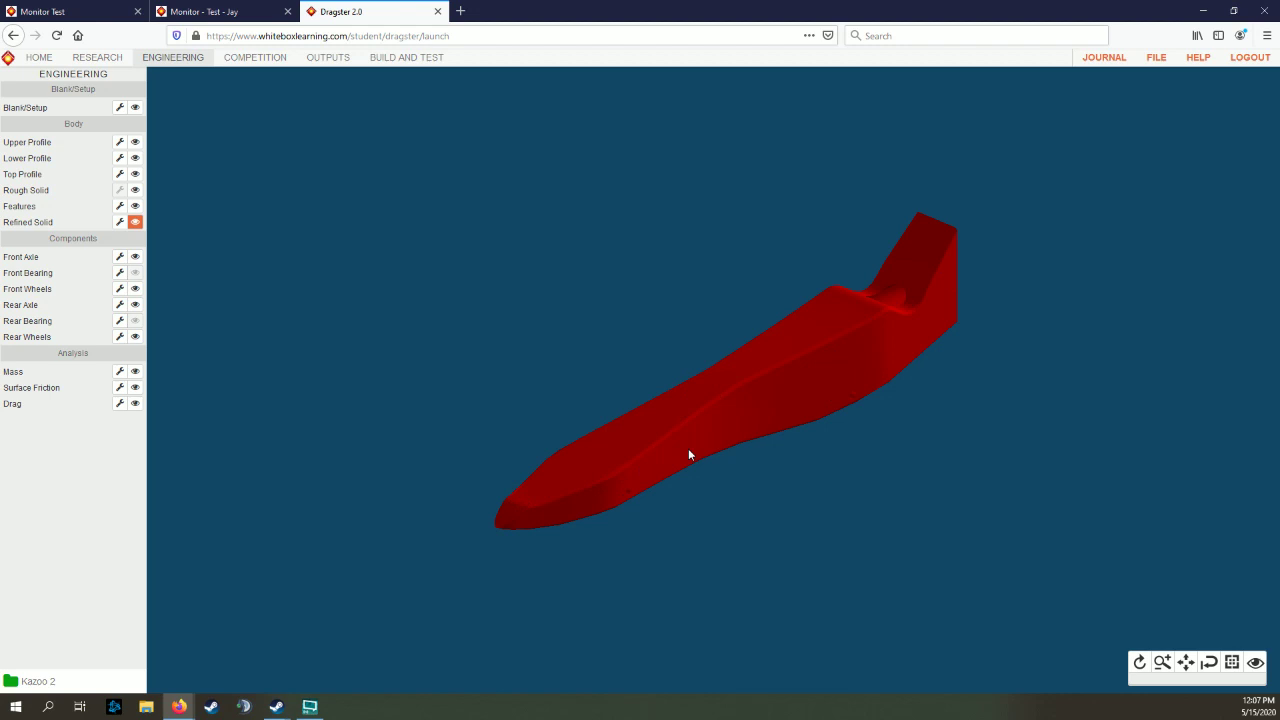
# Drag the dipped point near the upper profile's left end upward to smooth the front notch.
pyautogui.click(135, 142)
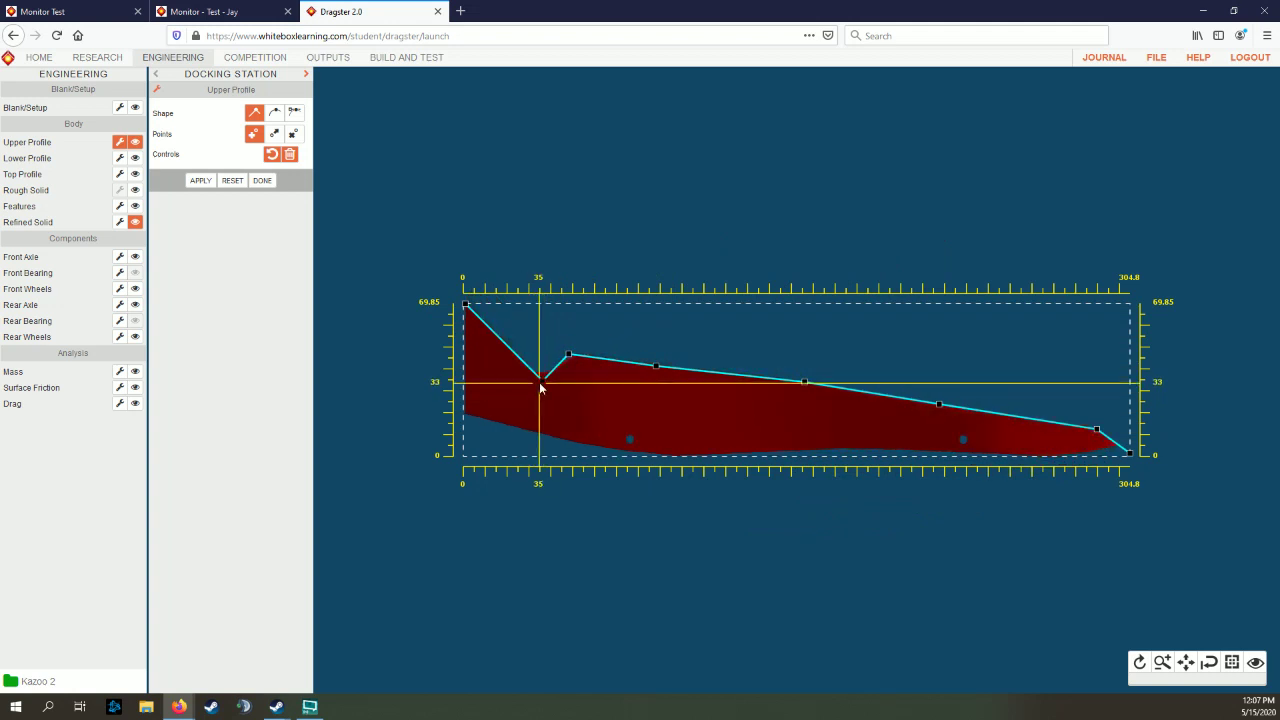
pyautogui.click(274, 133)
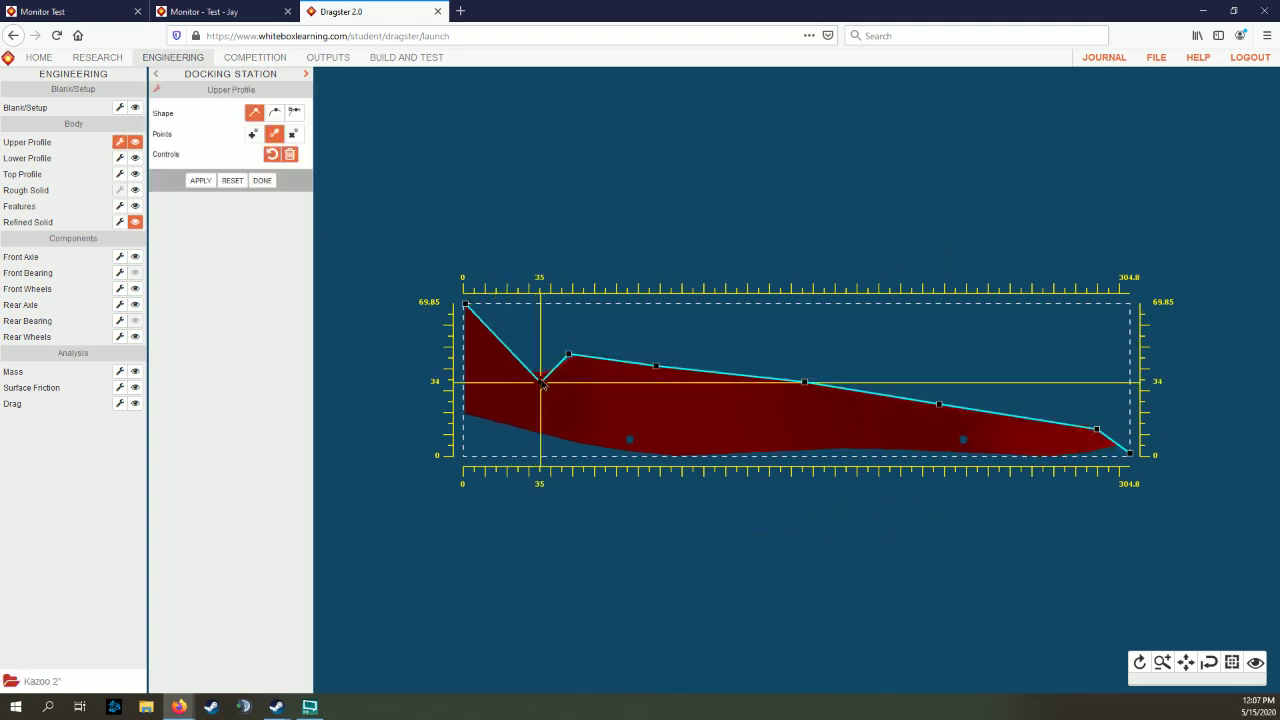
pyautogui.moveTo(540, 381); pyautogui.dragTo(543, 335)
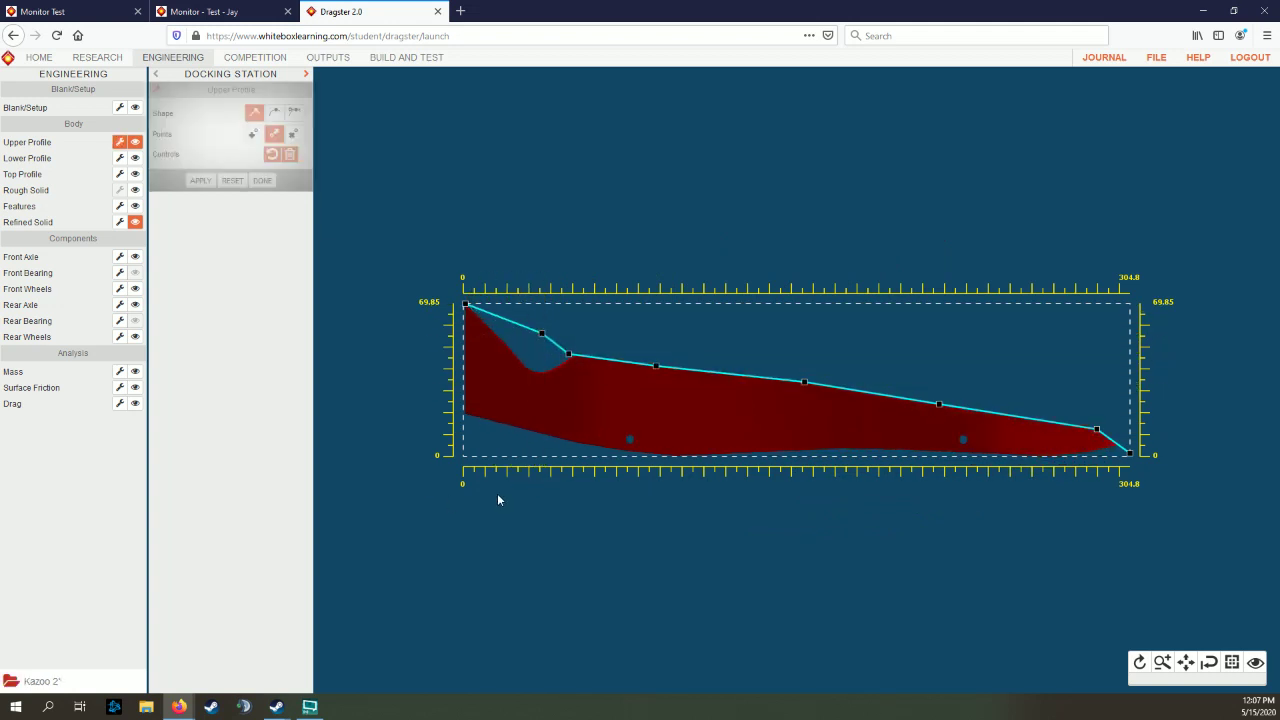
pyautogui.click(1157, 58)
# Save Kazoo 2 as a working copy, then reopen the File Manager.
pyautogui.click(1134, 198)
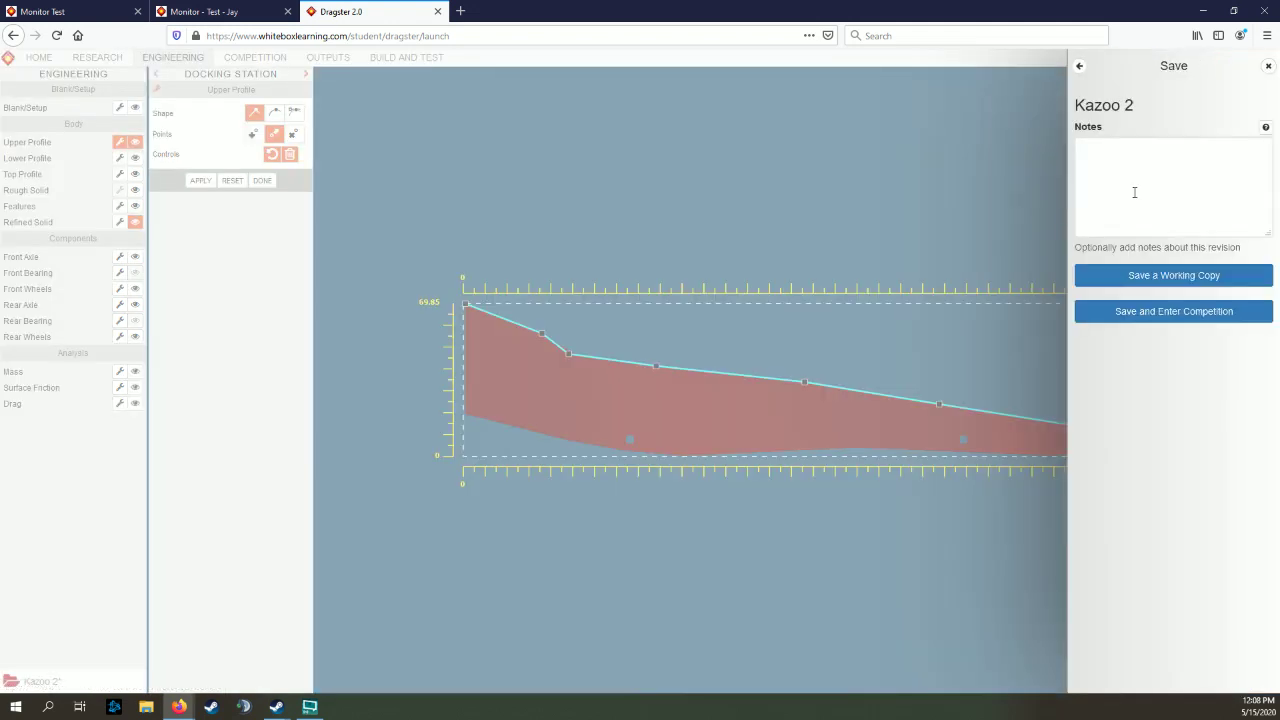
pyautogui.click(1138, 311)
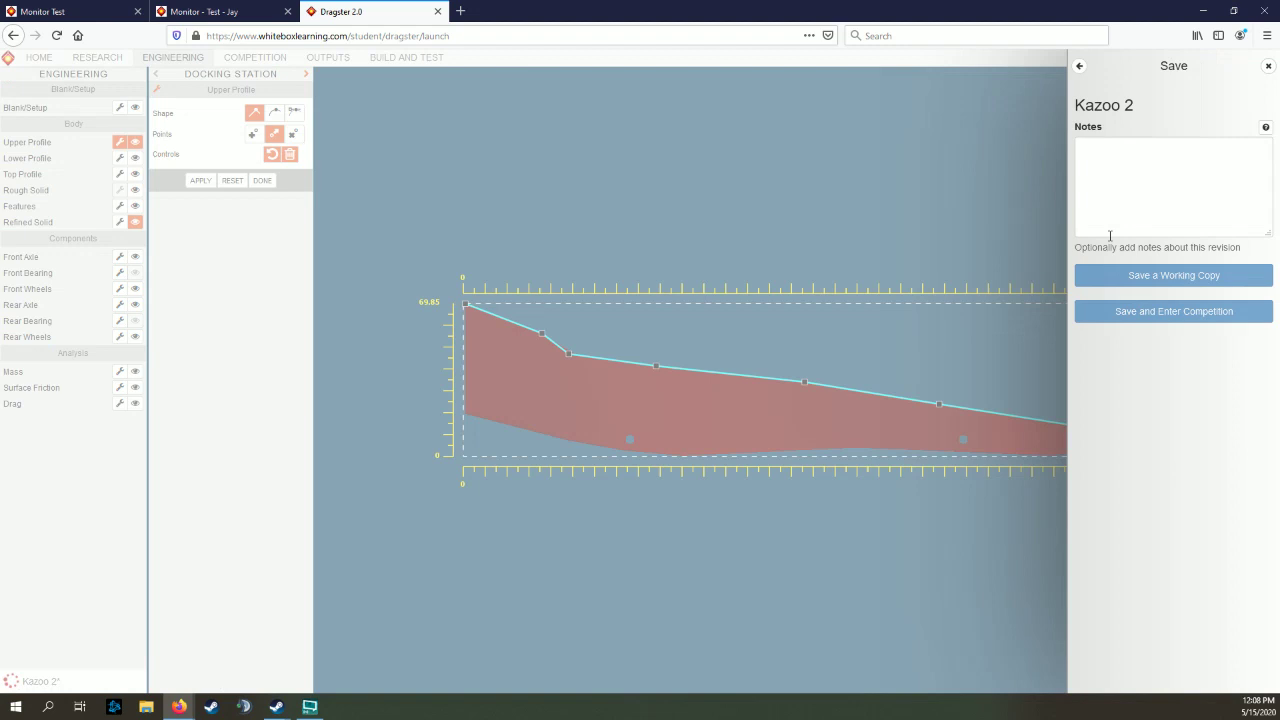
pyautogui.click(1030, 84)
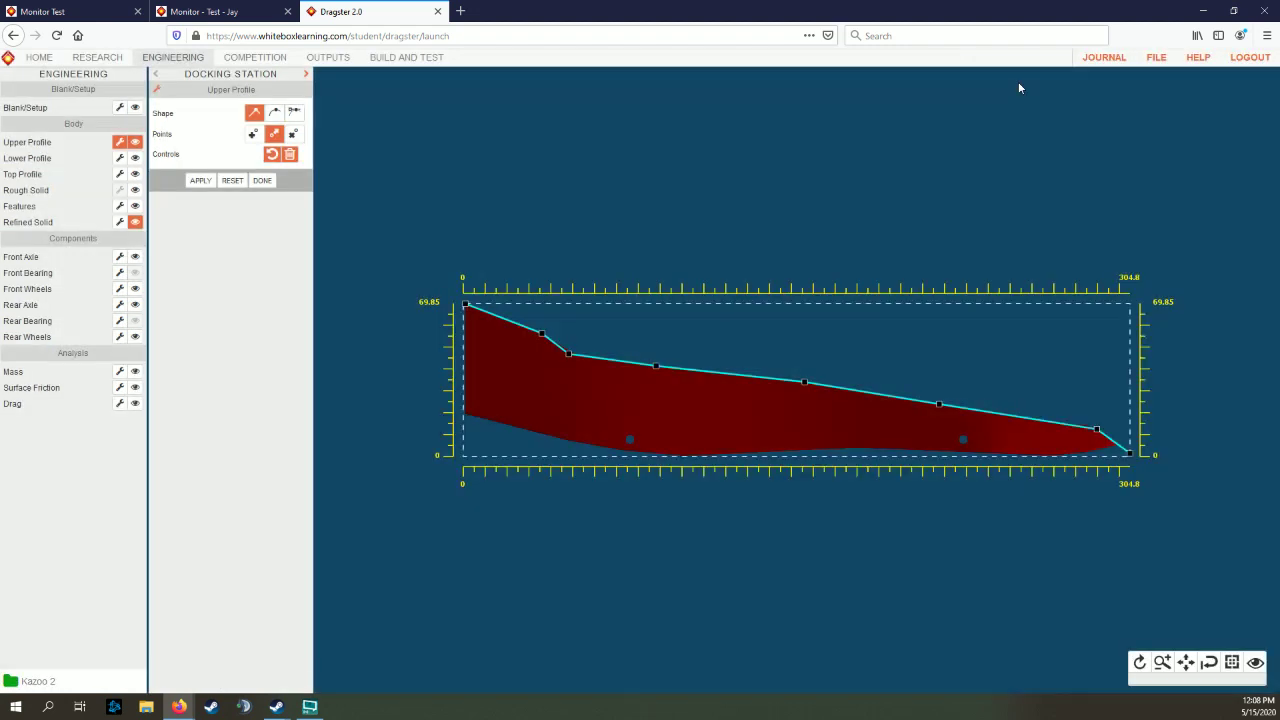
pyautogui.click(1157, 58)
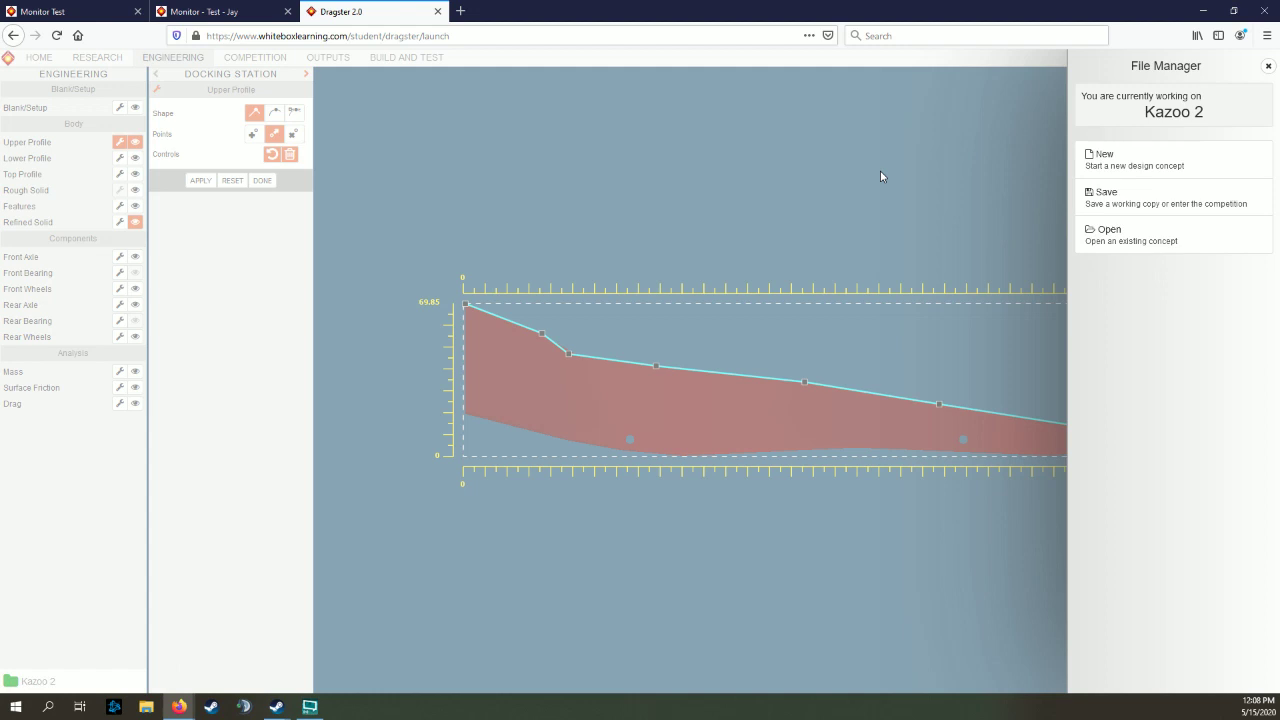
# List the openable designs and read the Missing Designs note about forking older concepts.
pyautogui.click(1146, 242)
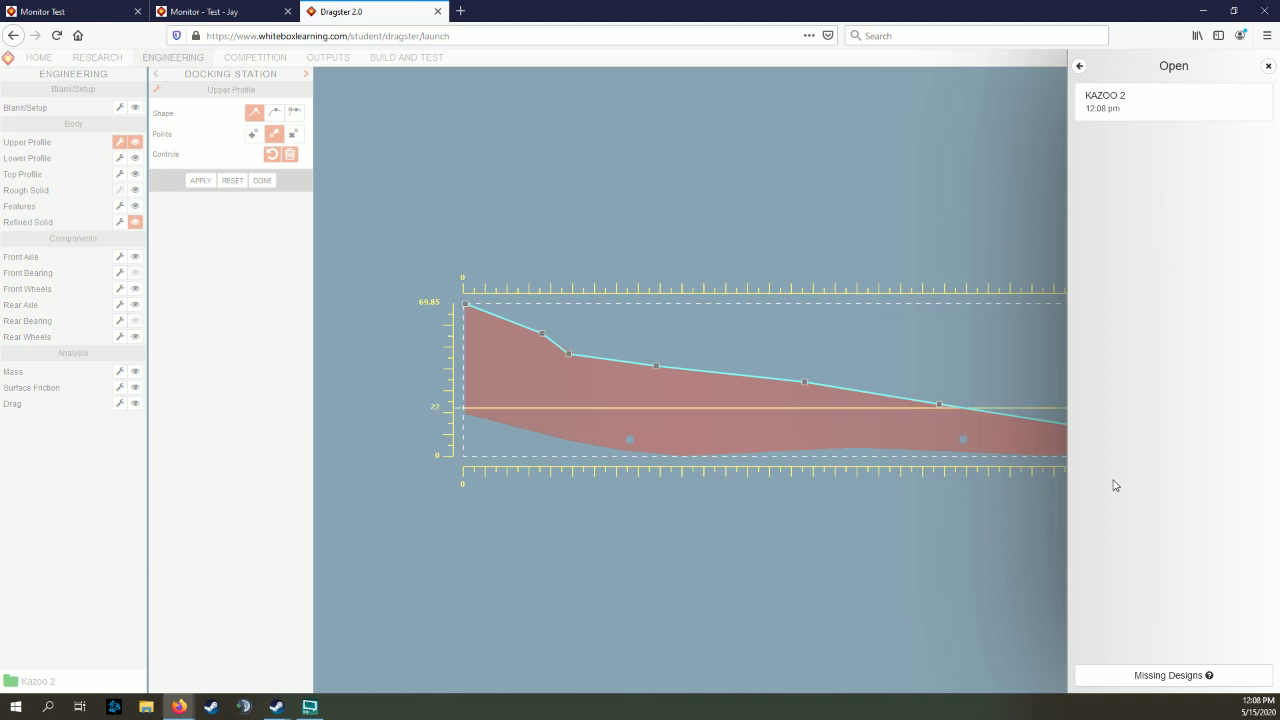
pyautogui.click(1127, 678)
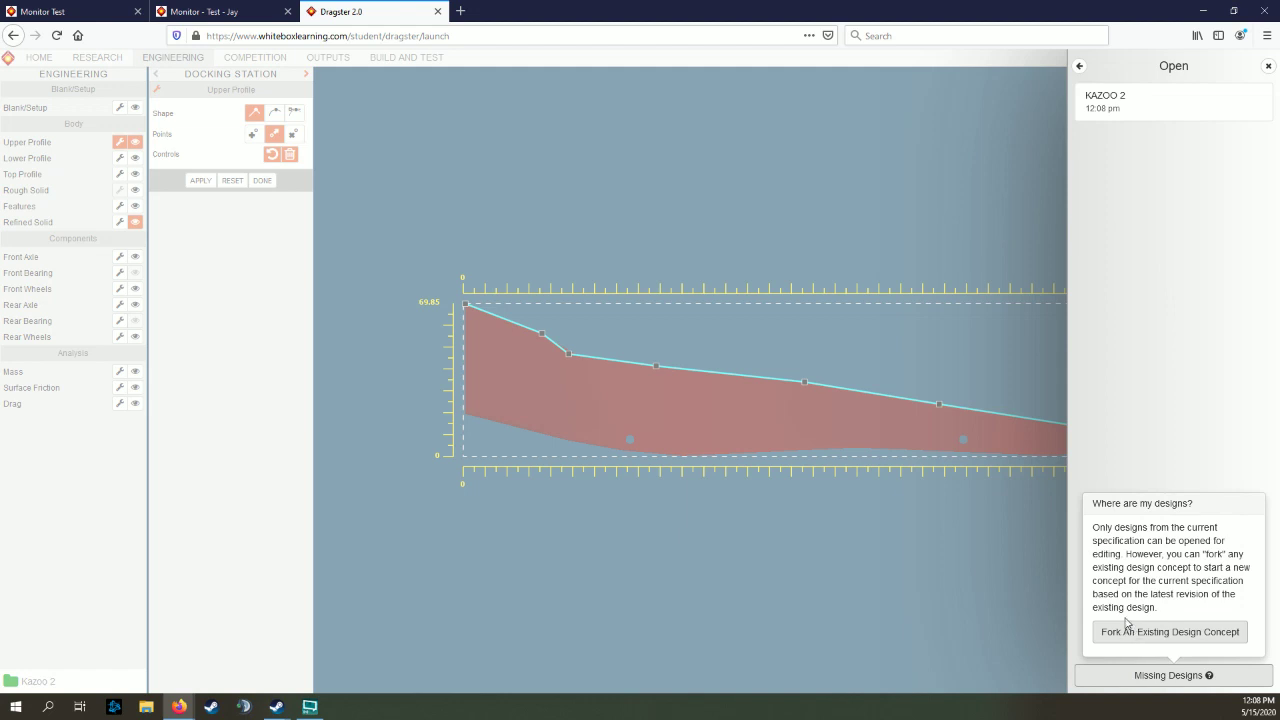
pyautogui.moveTo(1095, 540); pyautogui.dragTo(1119, 540)
pyautogui.click(1103, 540)
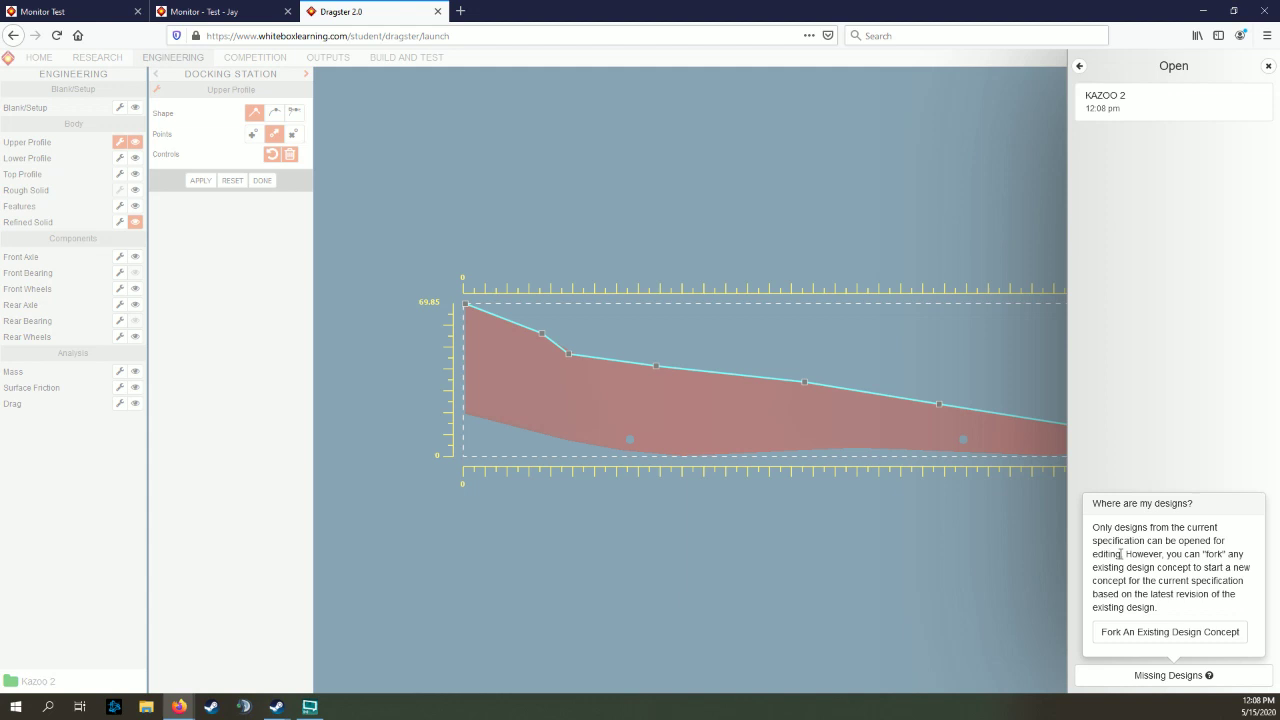
pyautogui.moveTo(1124, 553); pyautogui.dragTo(1189, 567)
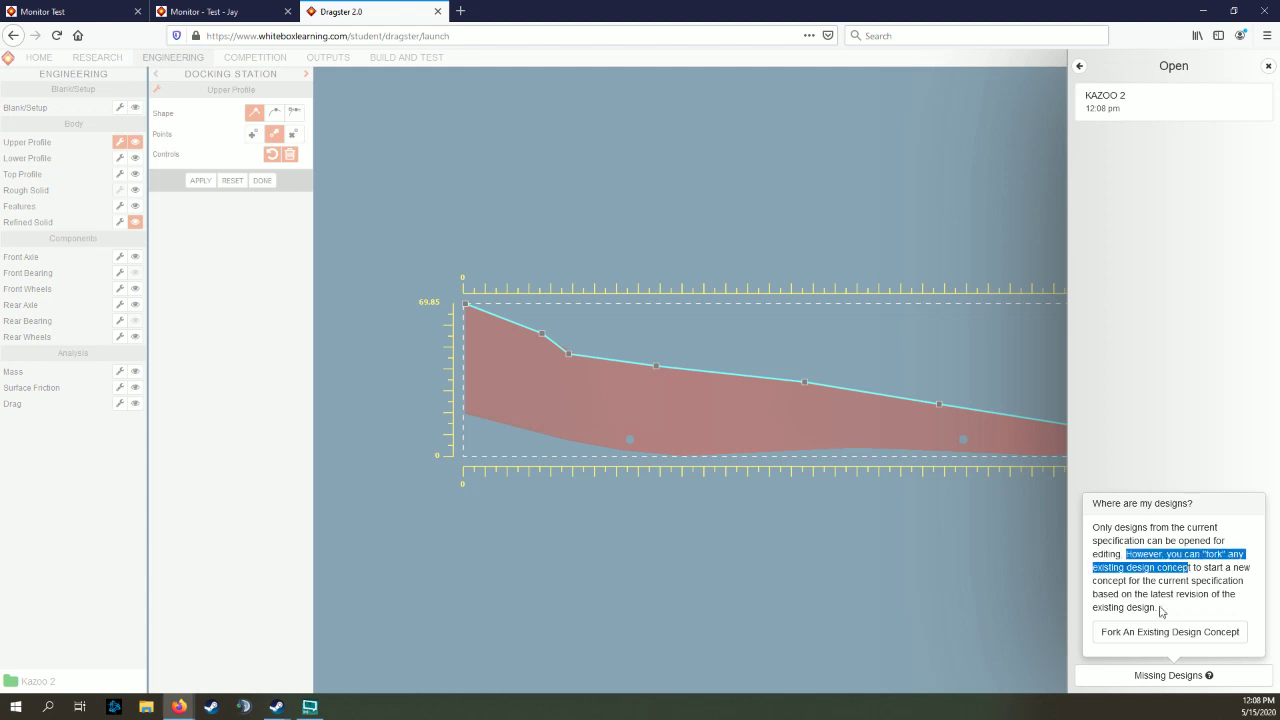
pyautogui.click(1165, 600)
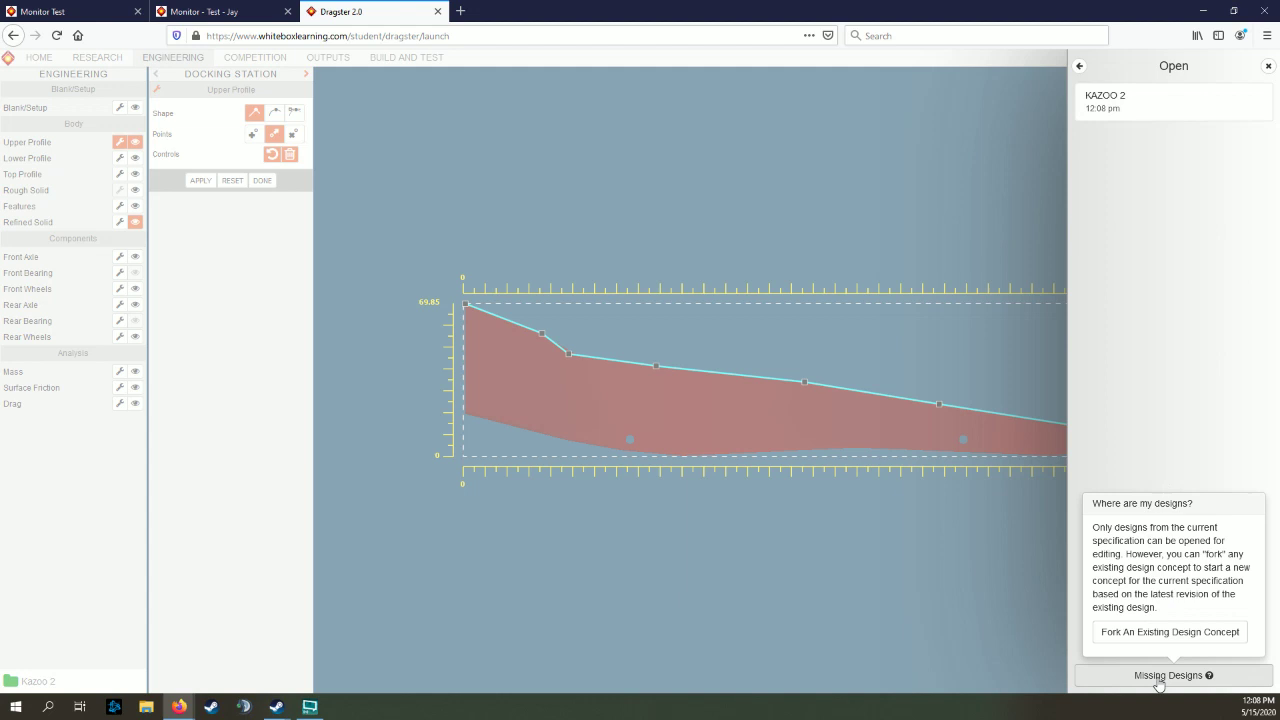
# Fork the old KAZOO design into a new concept named 'Kzooo 3'.
pyautogui.click(1158, 680)
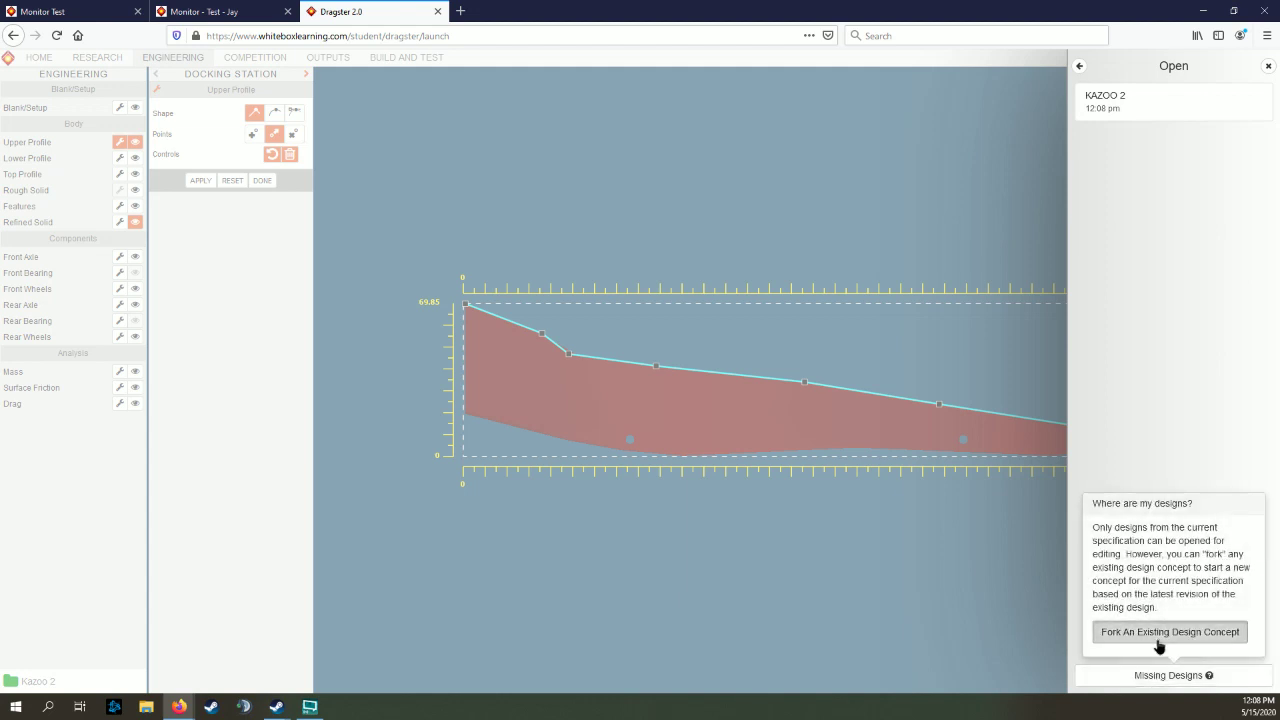
pyautogui.click(1157, 641)
pyautogui.scroll(-5, 1165, 450)
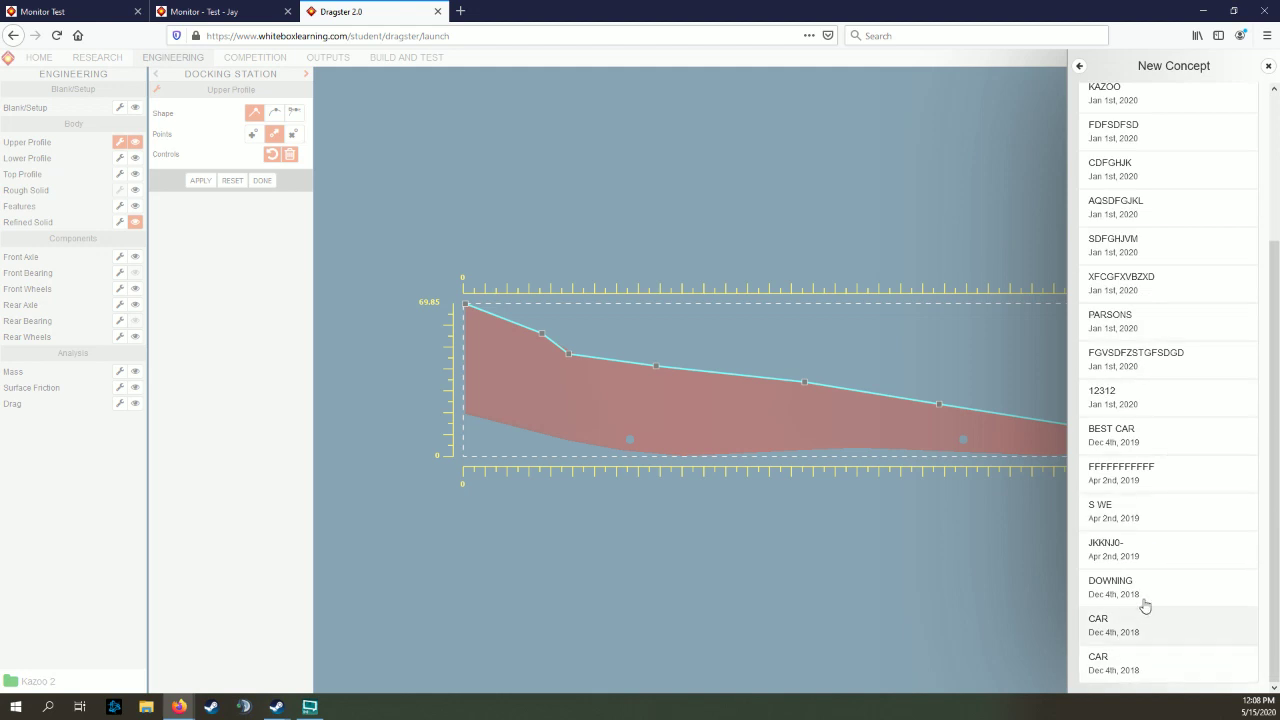
pyautogui.scroll(5, 1160, 480)
pyautogui.scroll(-5, 1155, 500)
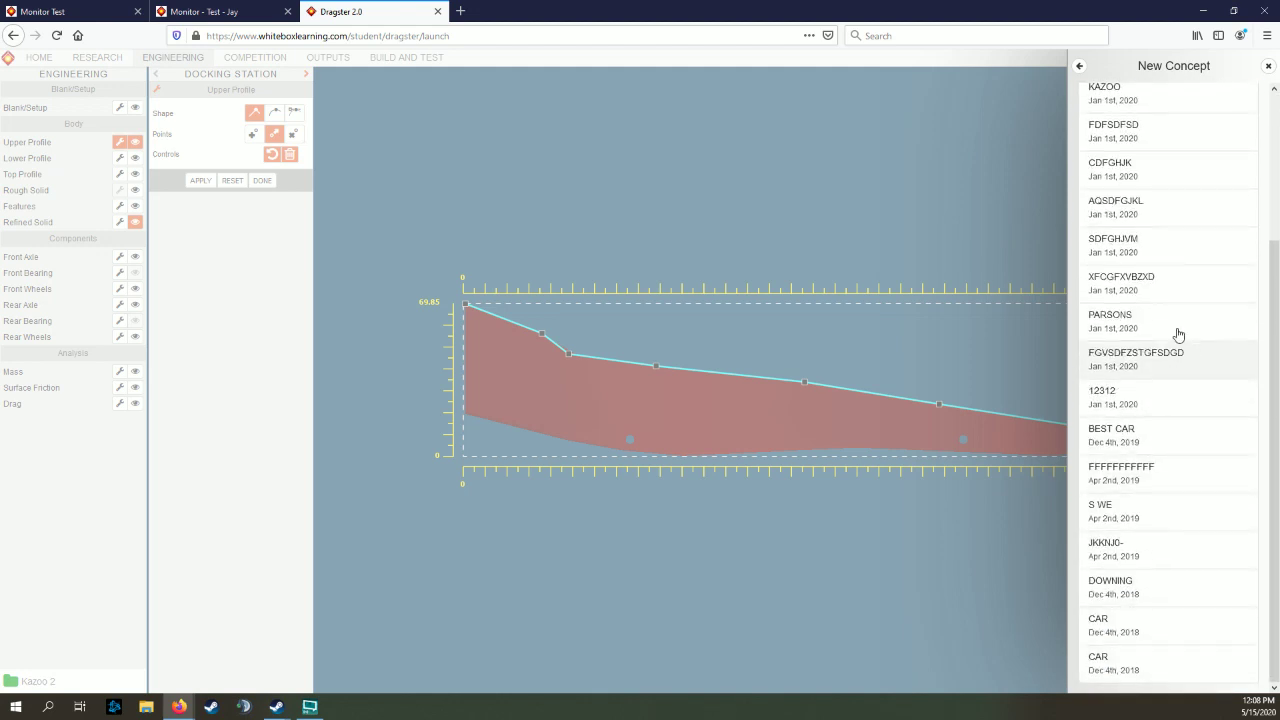
pyautogui.scroll(2, 1150, 400)
pyautogui.scroll(3, 1135, 450)
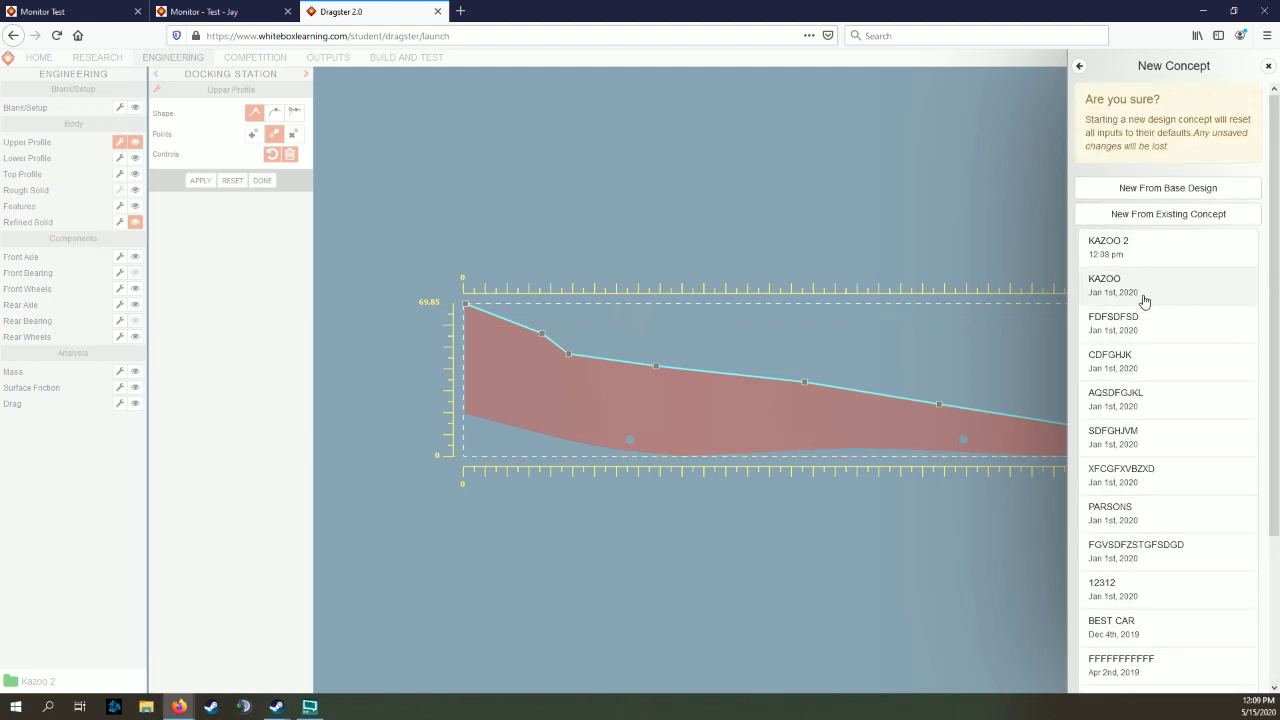
pyautogui.click(1150, 298)
pyautogui.click(1127, 265)
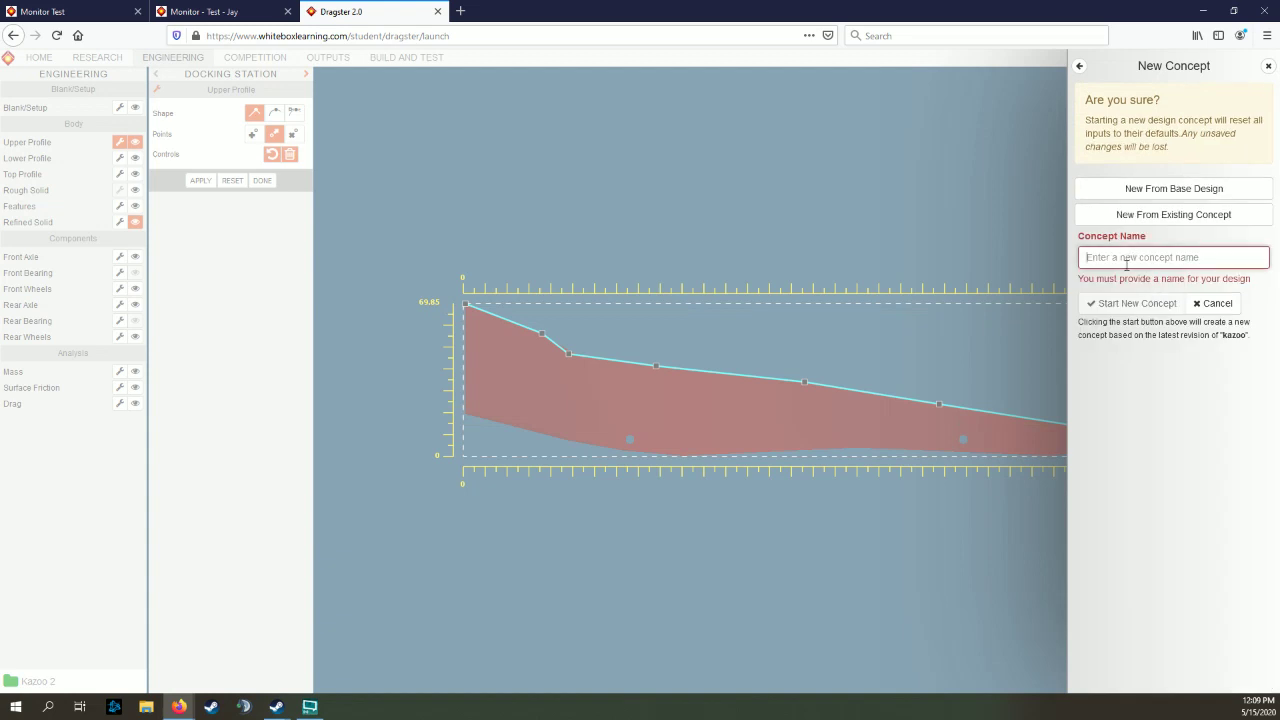
pyautogui.write('K')
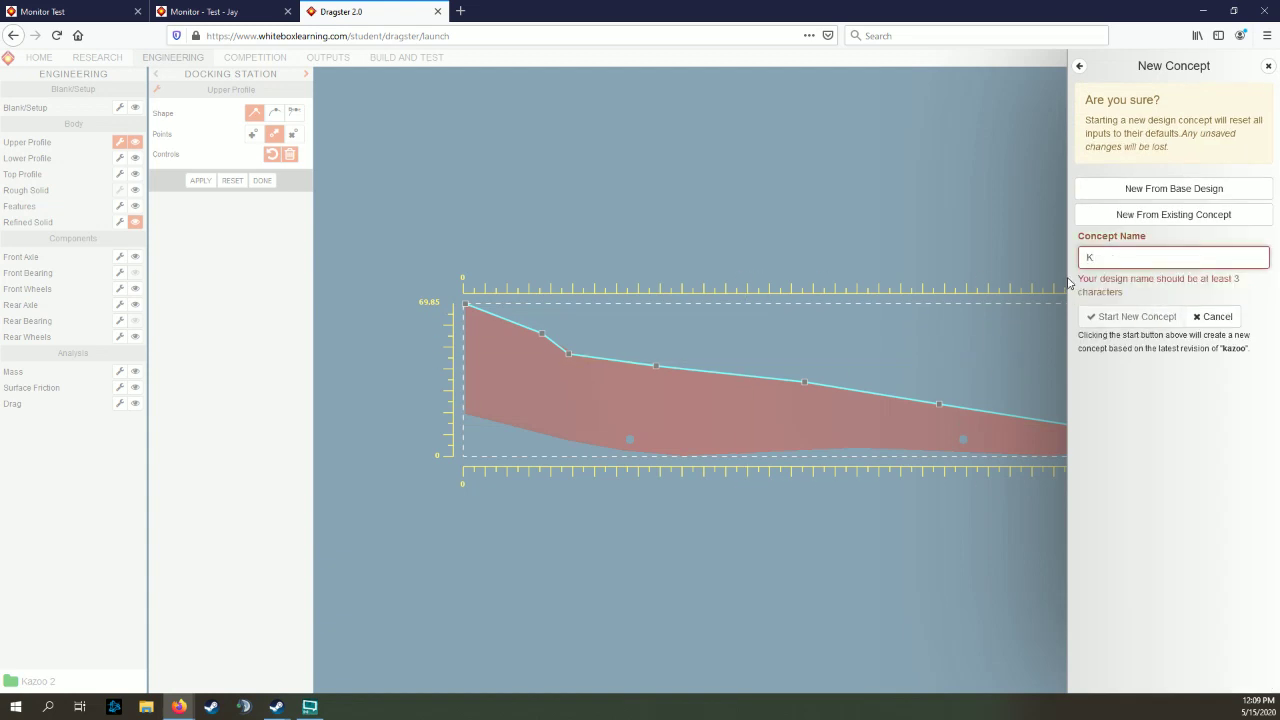
pyautogui.write('zooo 3')
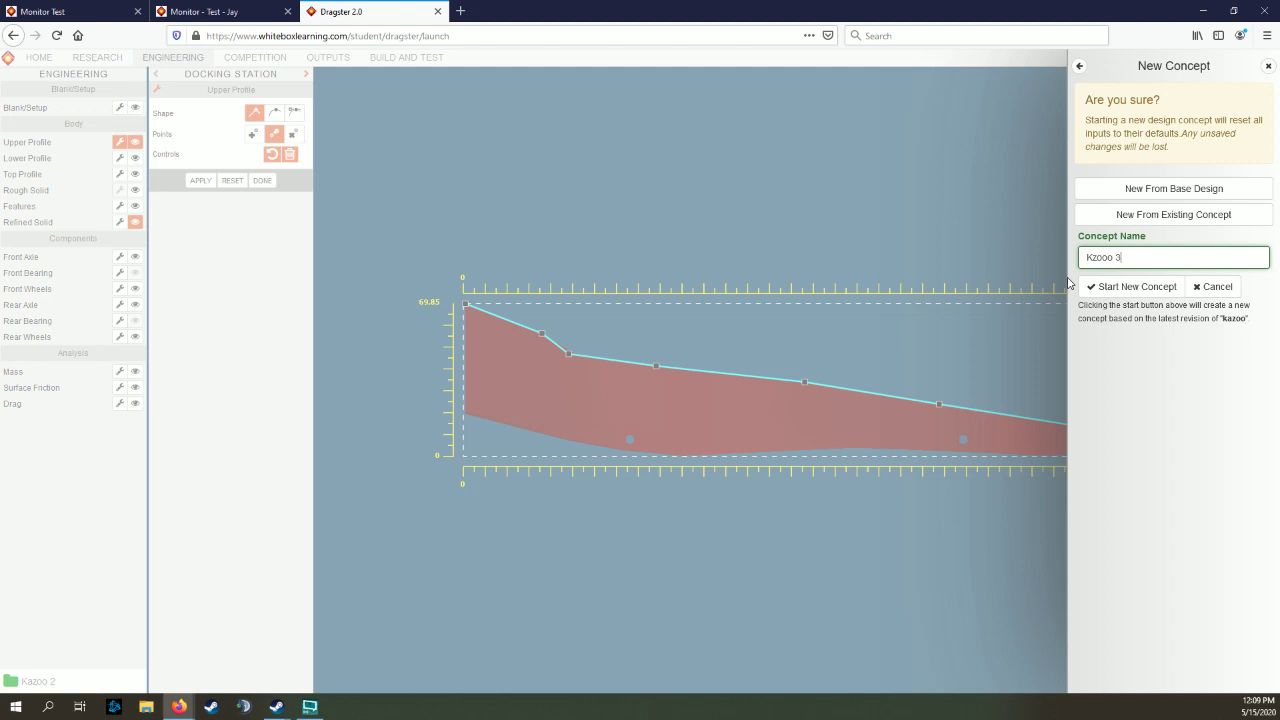
# Start the Kzooo 3 concept and show its body as a refined solid.
pyautogui.click(1138, 294)
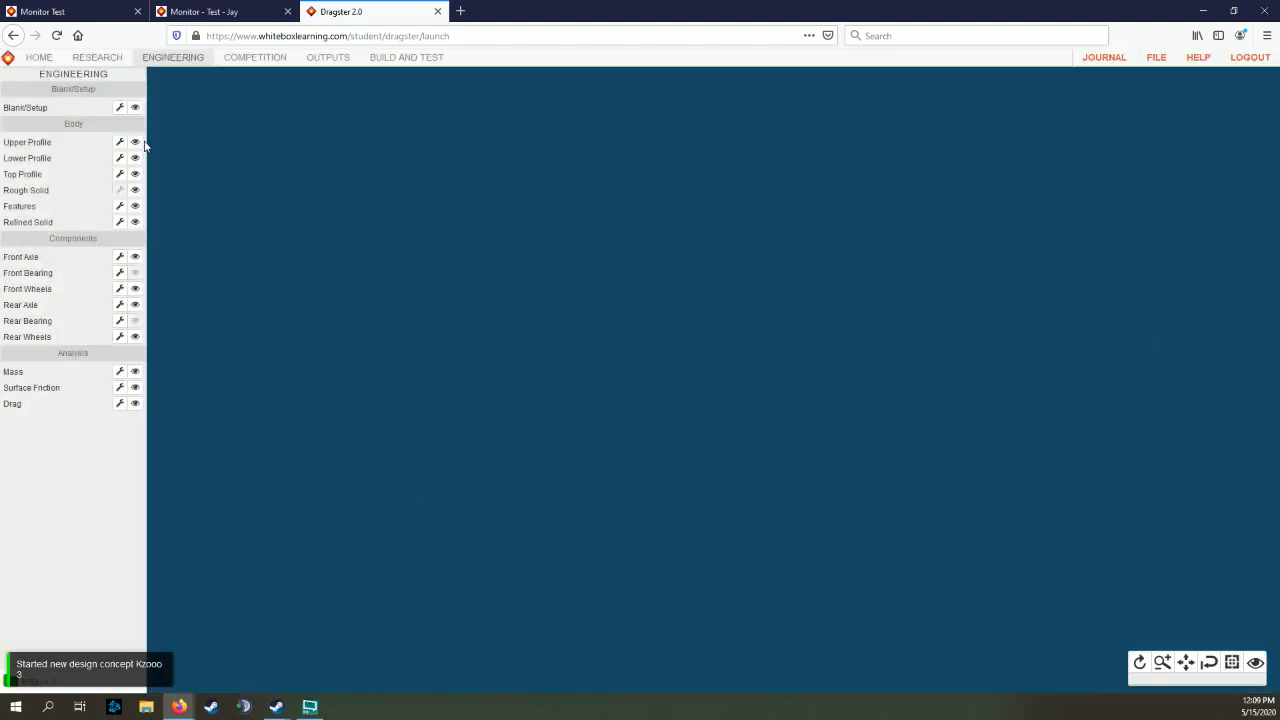
pyautogui.click(136, 224)
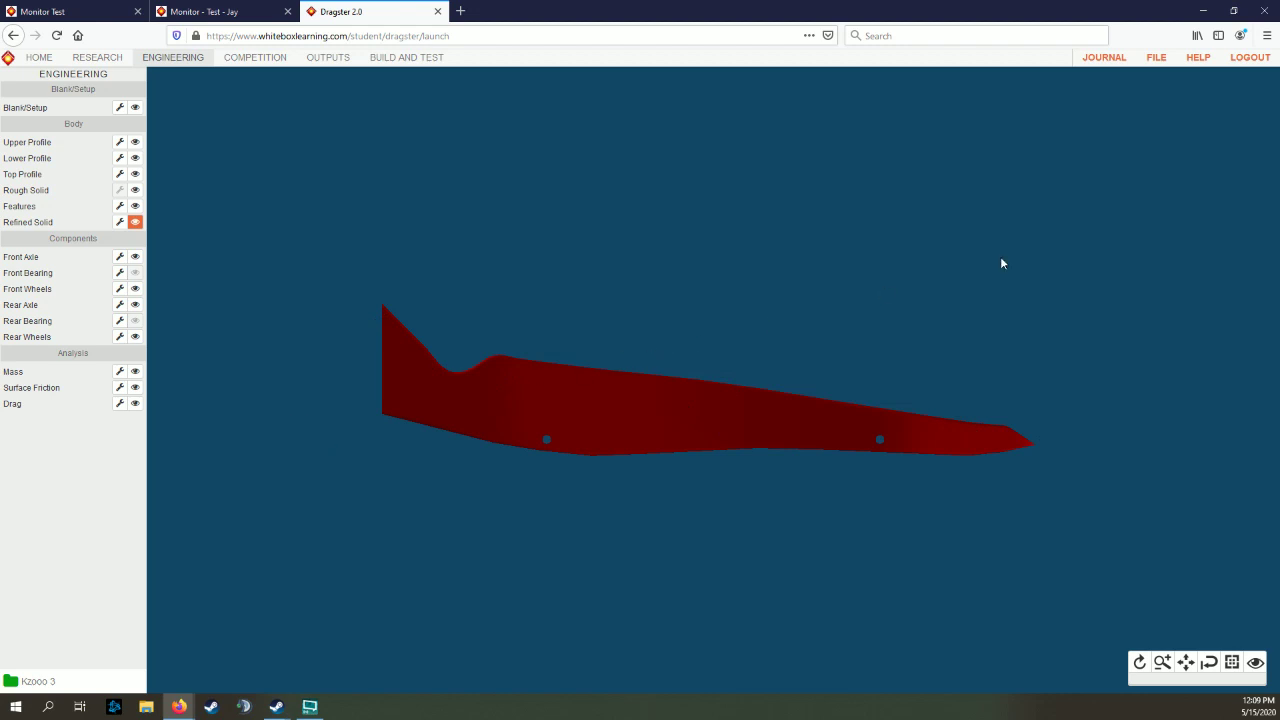
pyautogui.click(1155, 58)
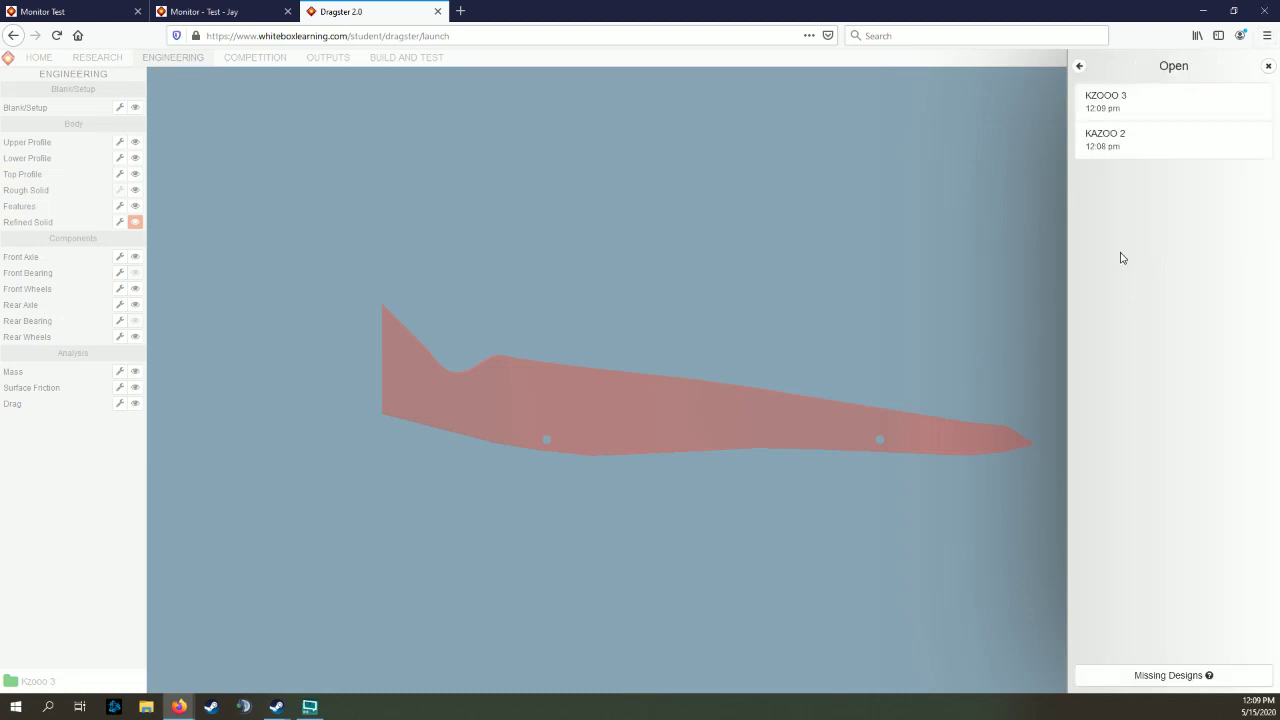
pyautogui.click(1152, 678)
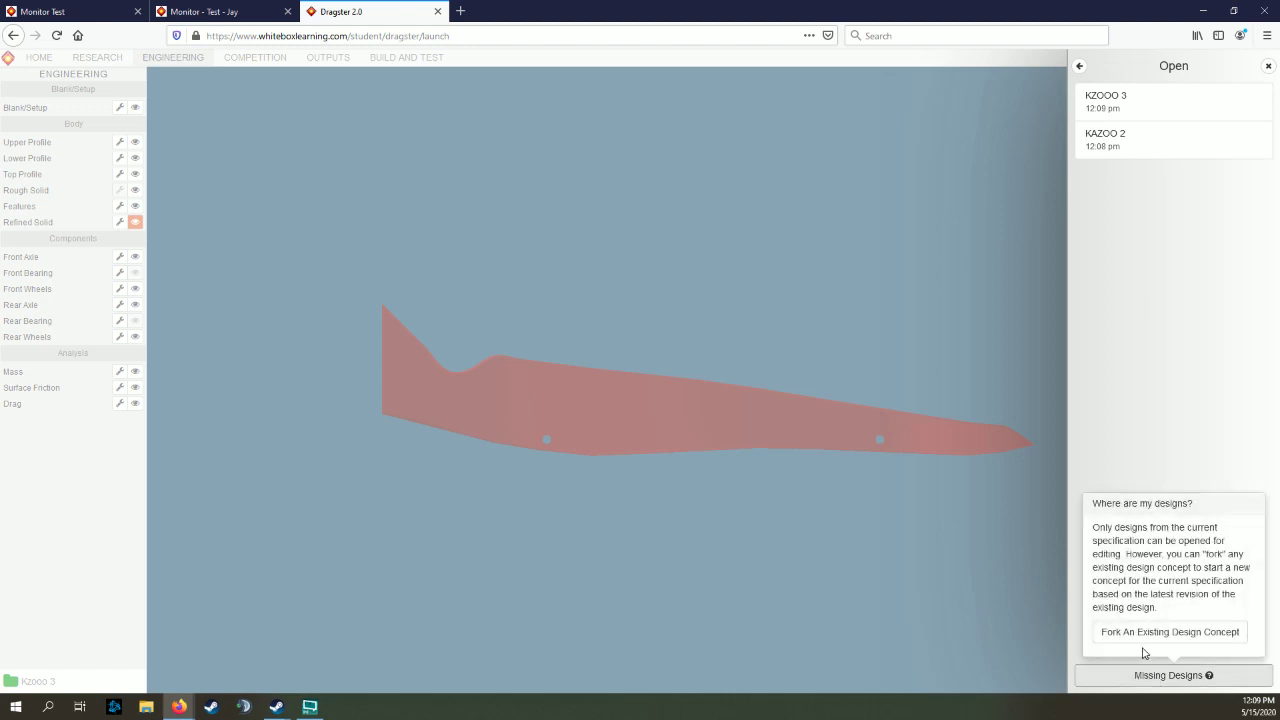
pyautogui.click(1165, 260)
pyautogui.click(1268, 66)
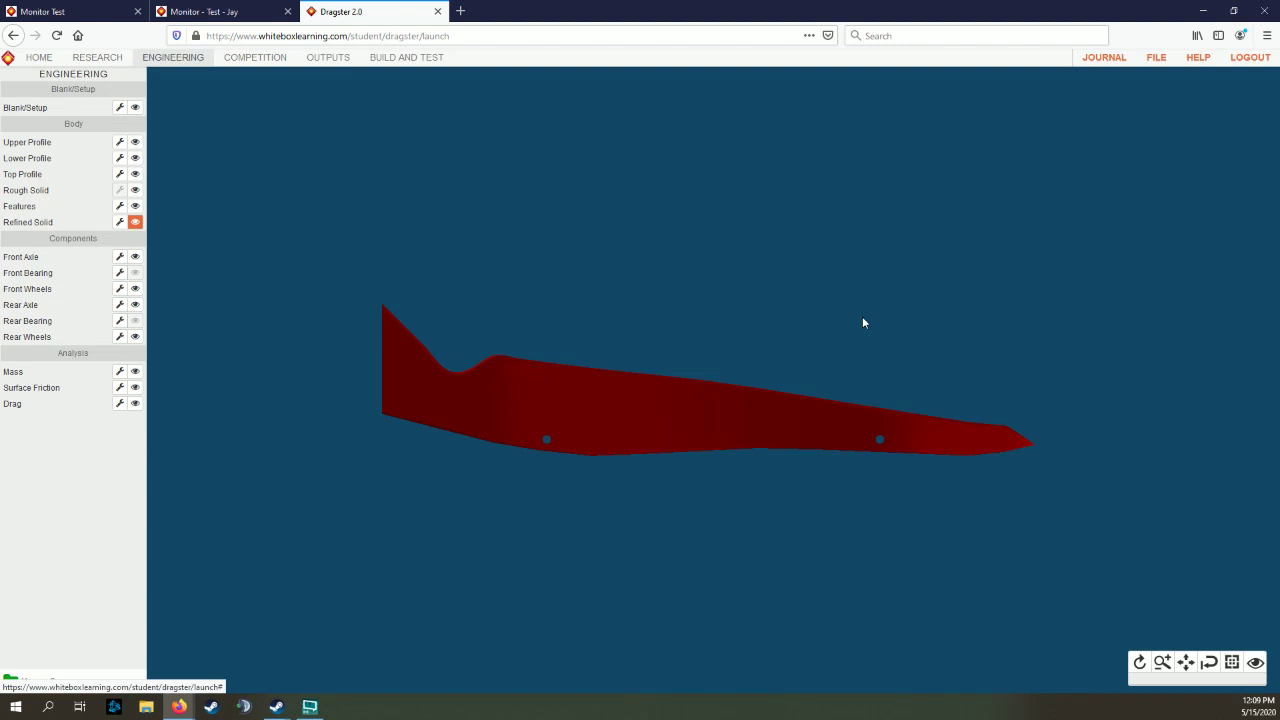